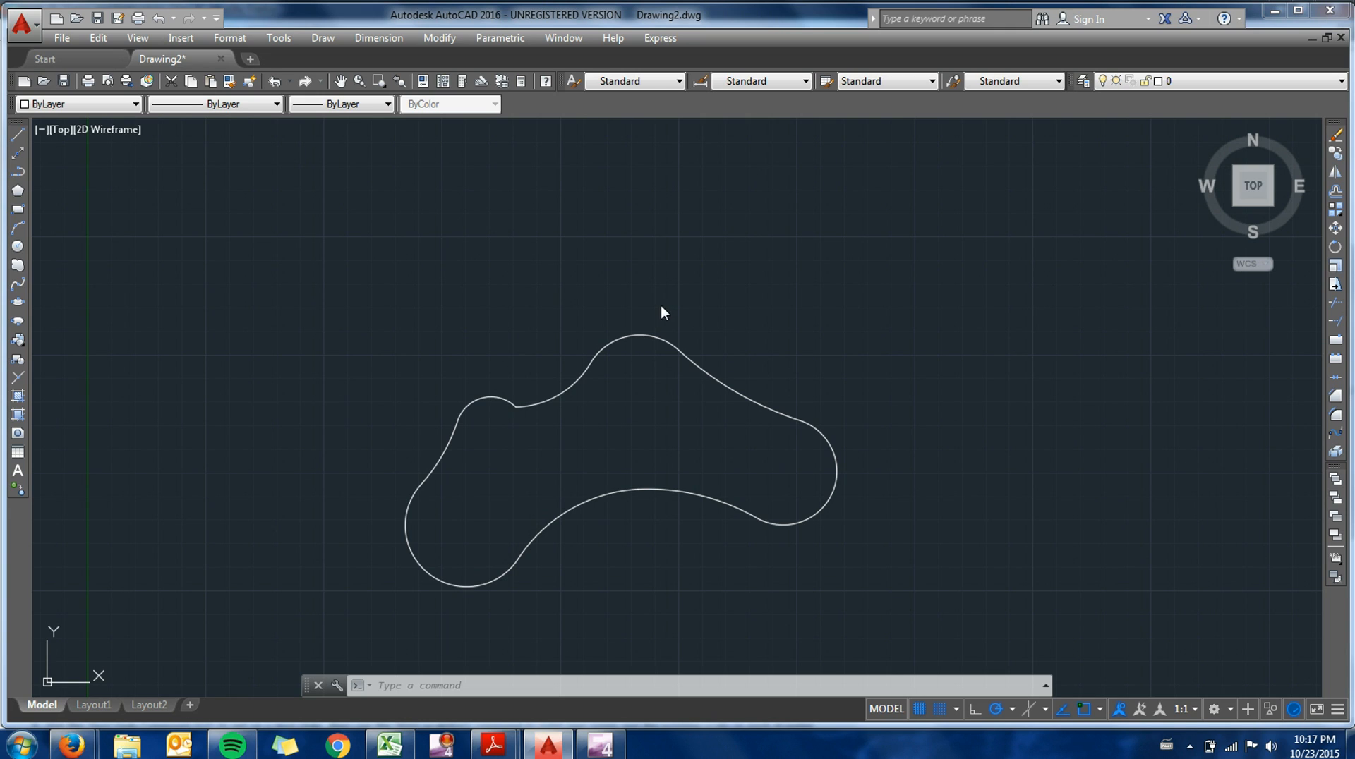
# Step: Measure the area and perimeter of a freehand four-corner region picked around the curved outline
pyautogui.write('ar')
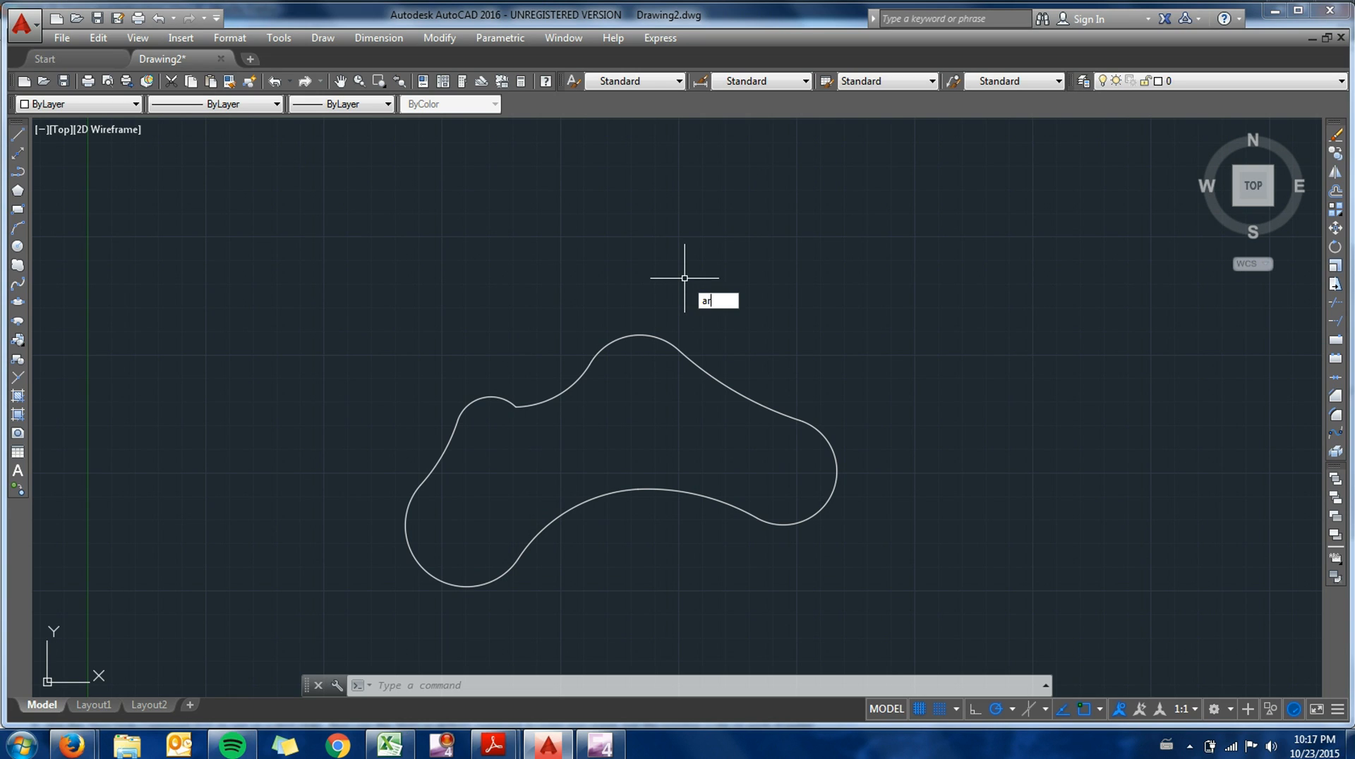
pyautogui.write('ea')
pyautogui.press('Return')
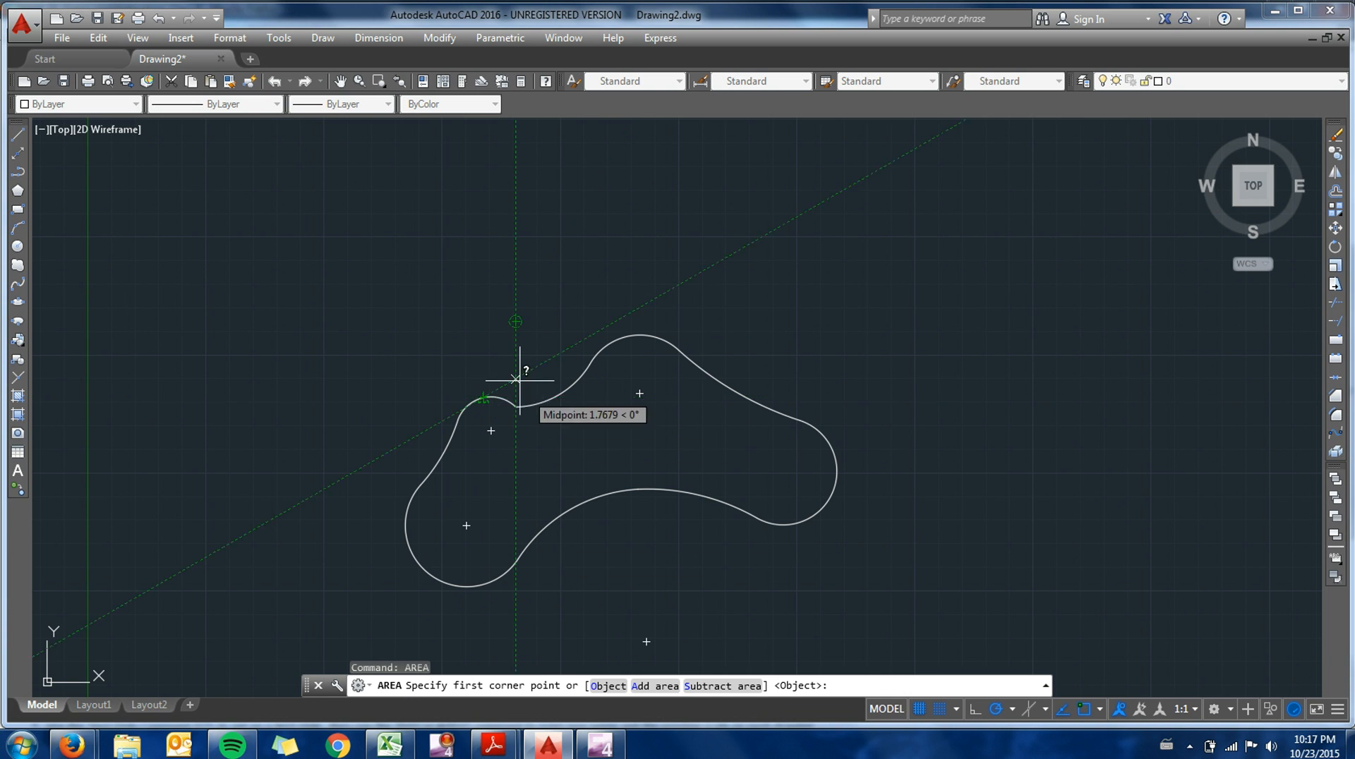
pyautogui.click(421, 358)
pyautogui.click(685, 288)
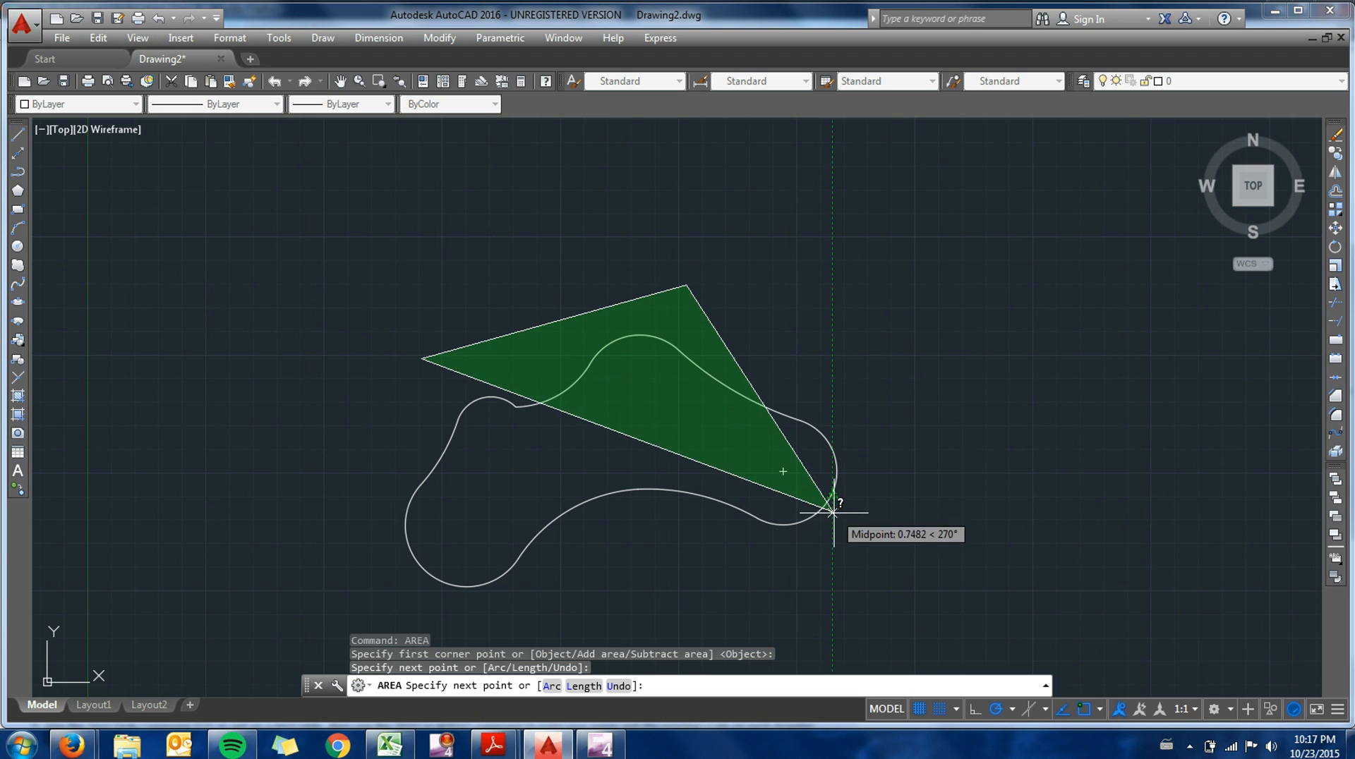
pyautogui.click(816, 568)
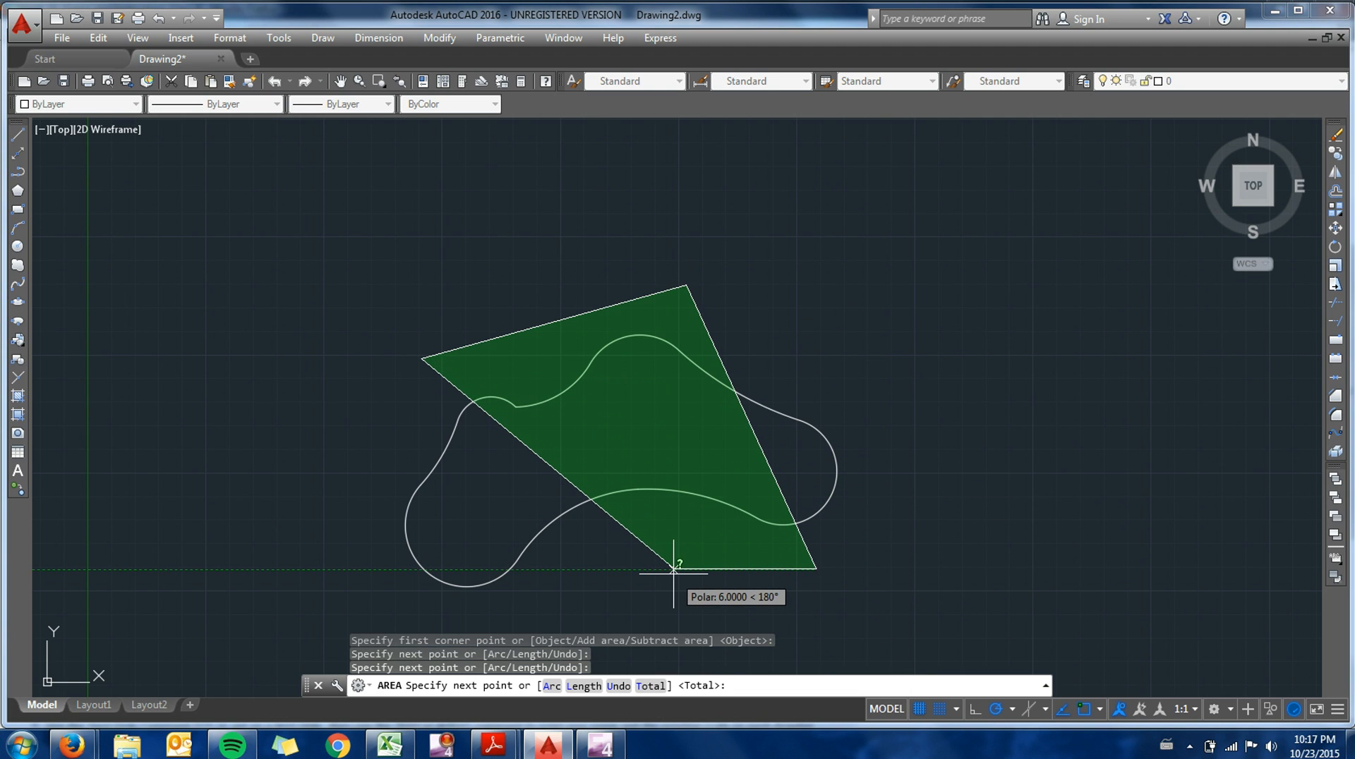
pyautogui.click(673, 568)
pyautogui.press('Return')
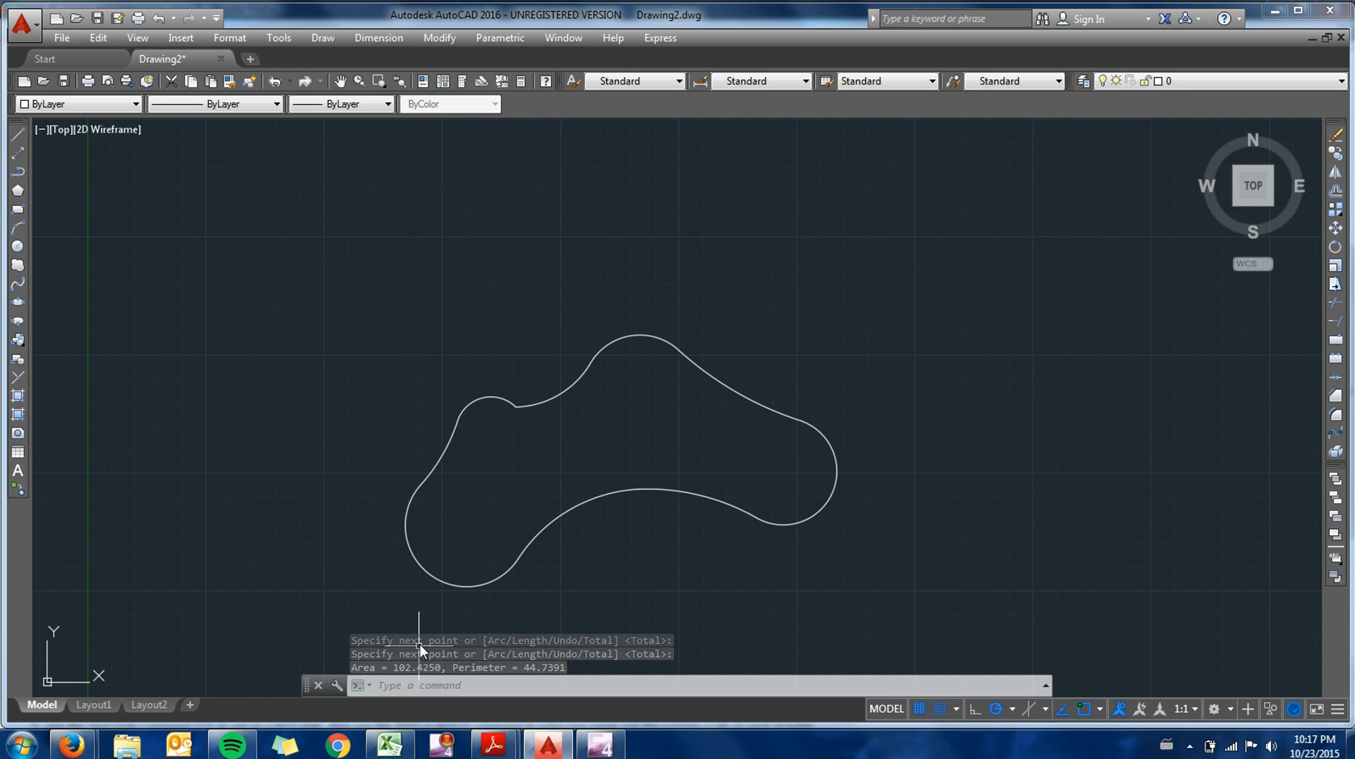
# Step: Measure the area and length of the curved outline using the Area command's Object option
pyautogui.press('Return')
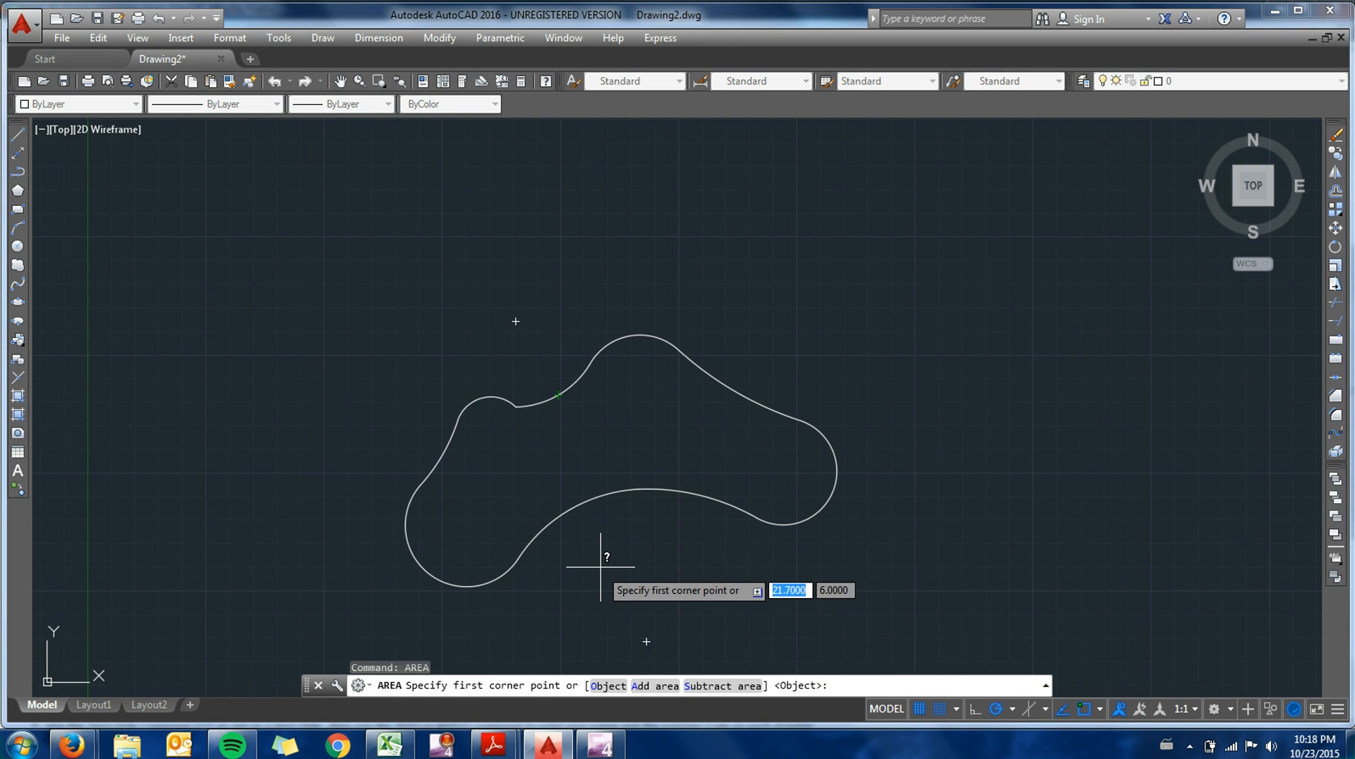
pyautogui.write('o')
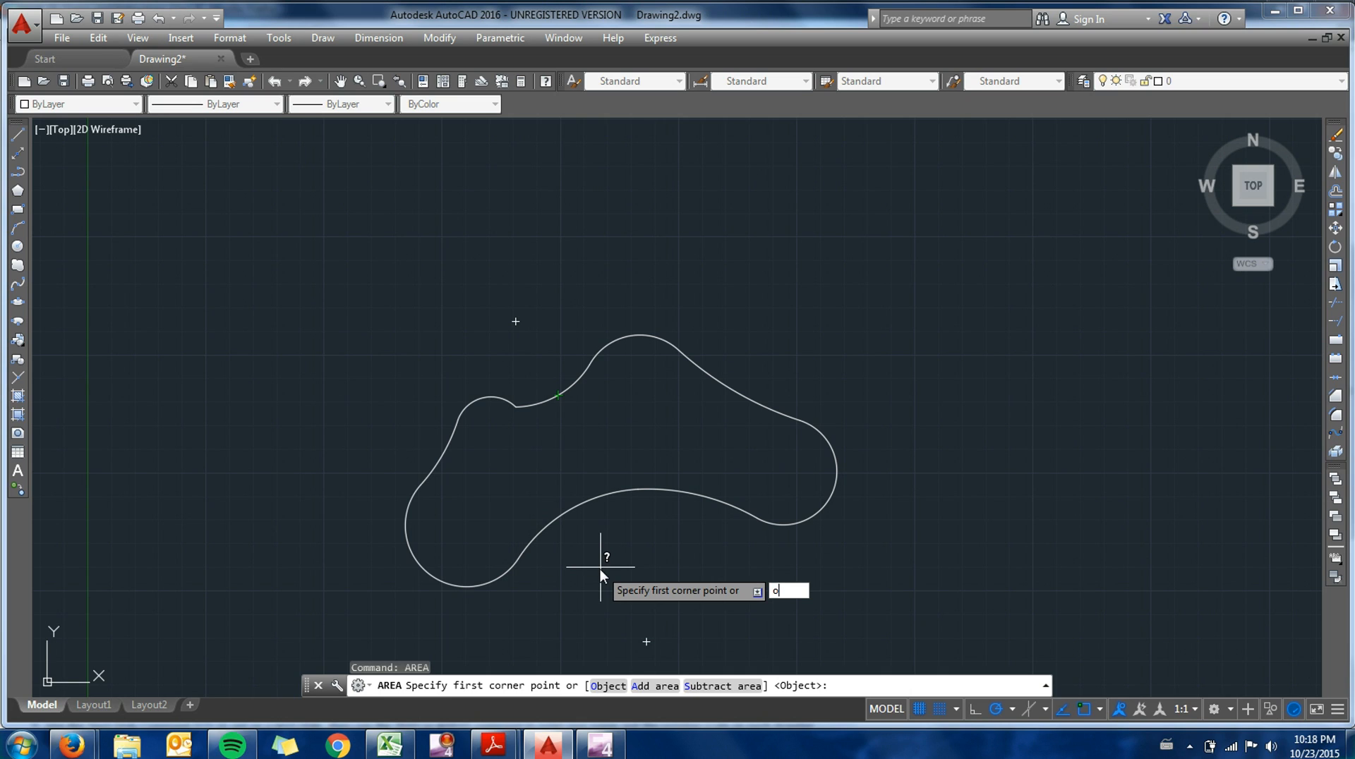
pyautogui.press('Return')
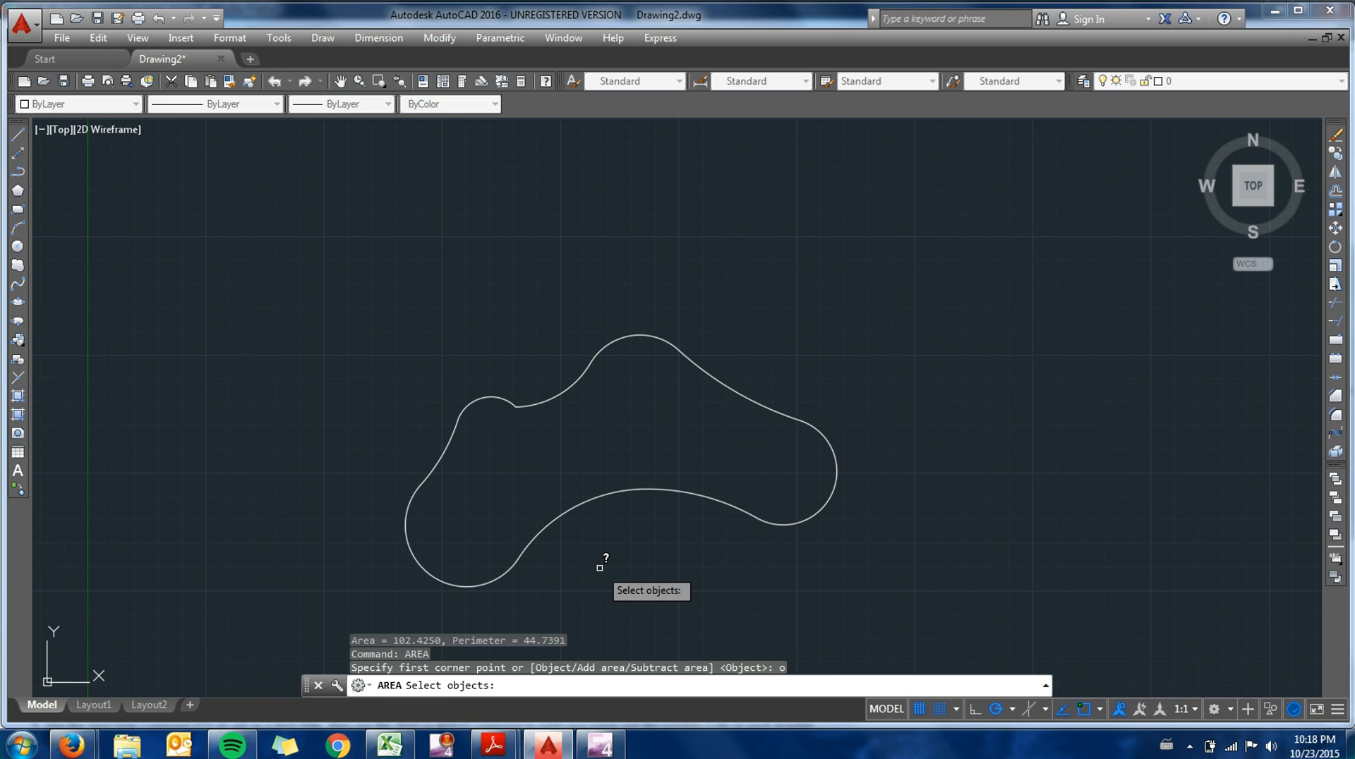
pyautogui.click(587, 500)
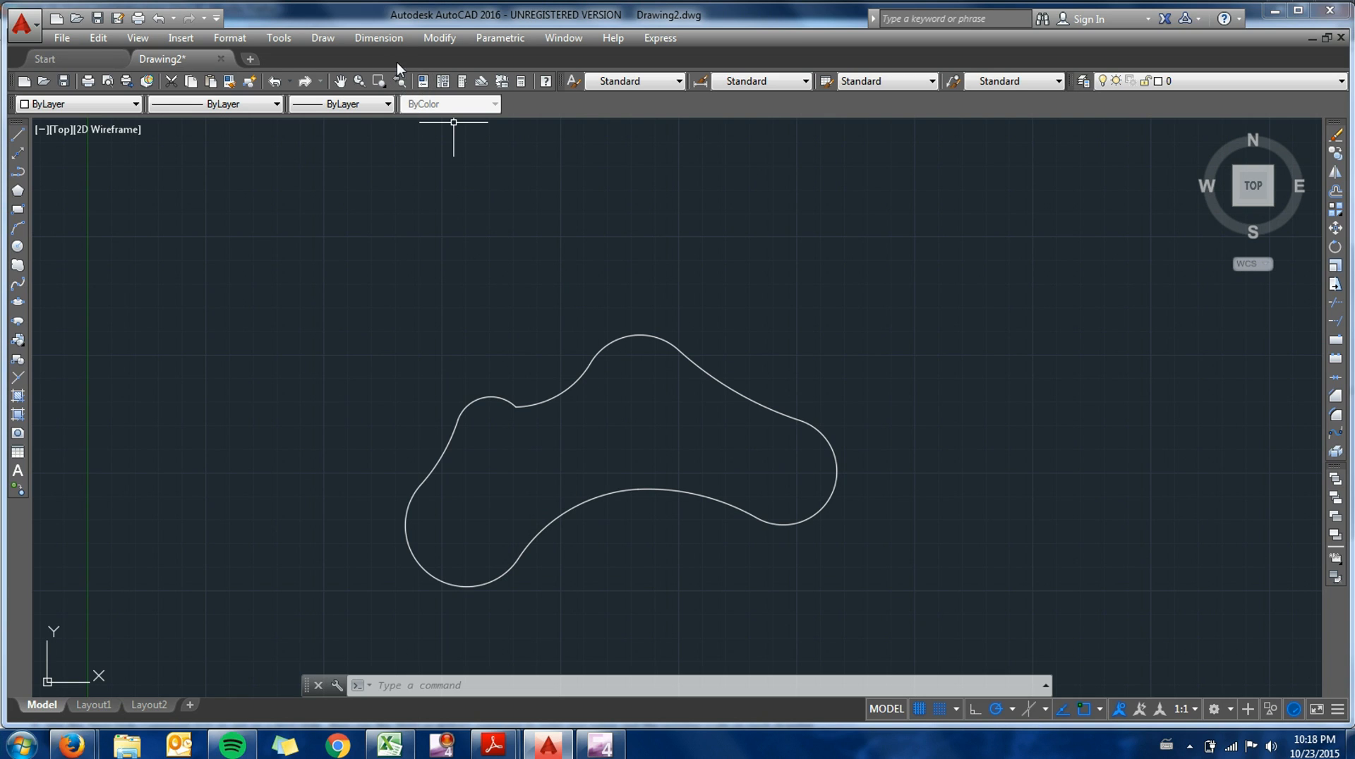
pyautogui.click(395, 40)
pyautogui.click(392, 85)
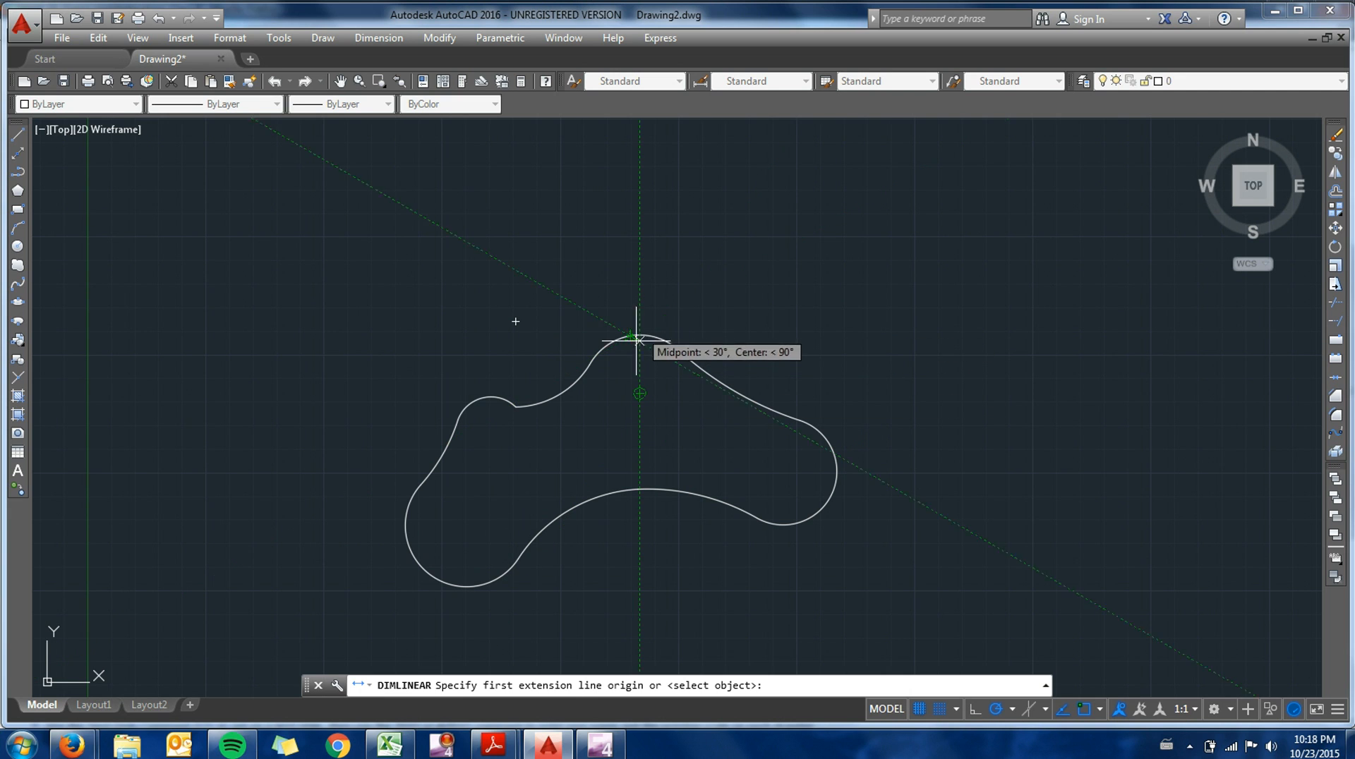
pyautogui.click(640, 394)
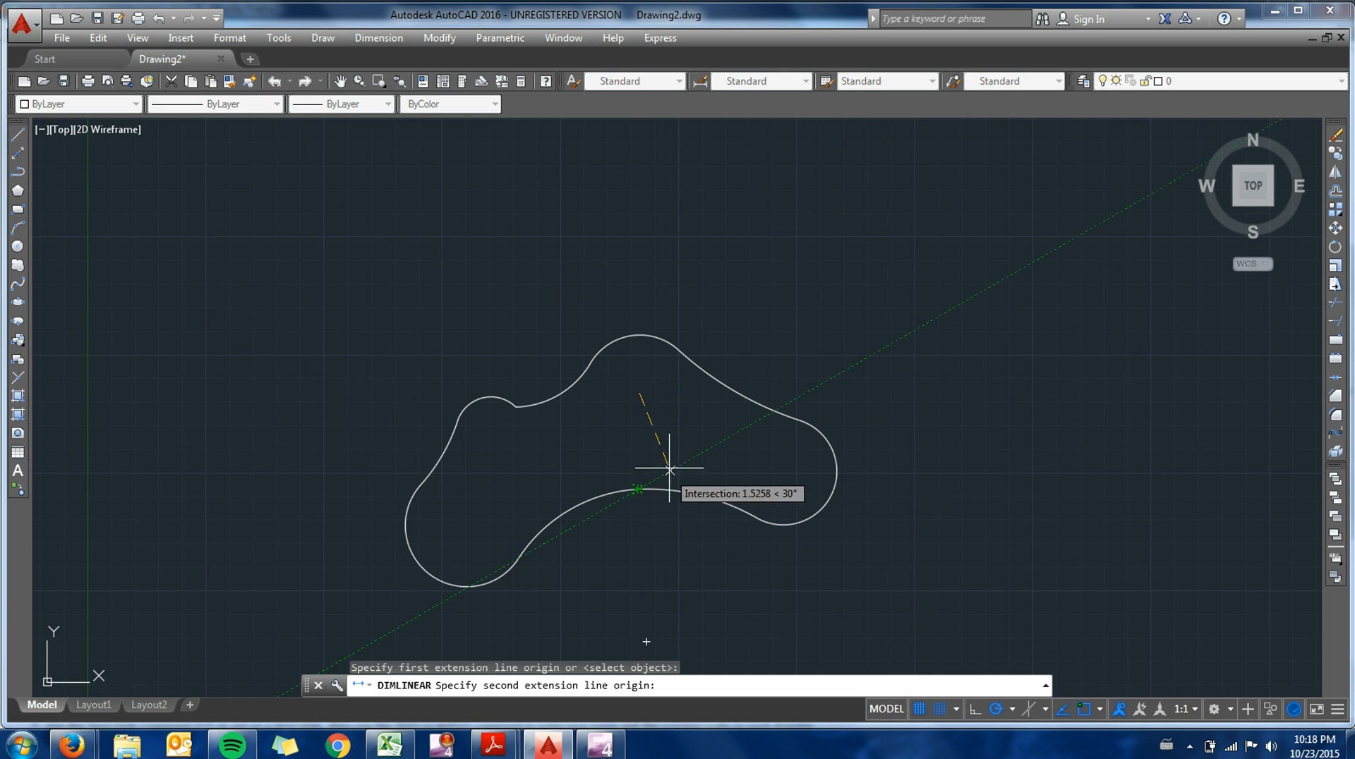
pyautogui.press('Escape')
# Step: Measure the distance from the center of the outline's uppermost arc to the center of the large concave arc along its lower edge
pyautogui.write('dist')
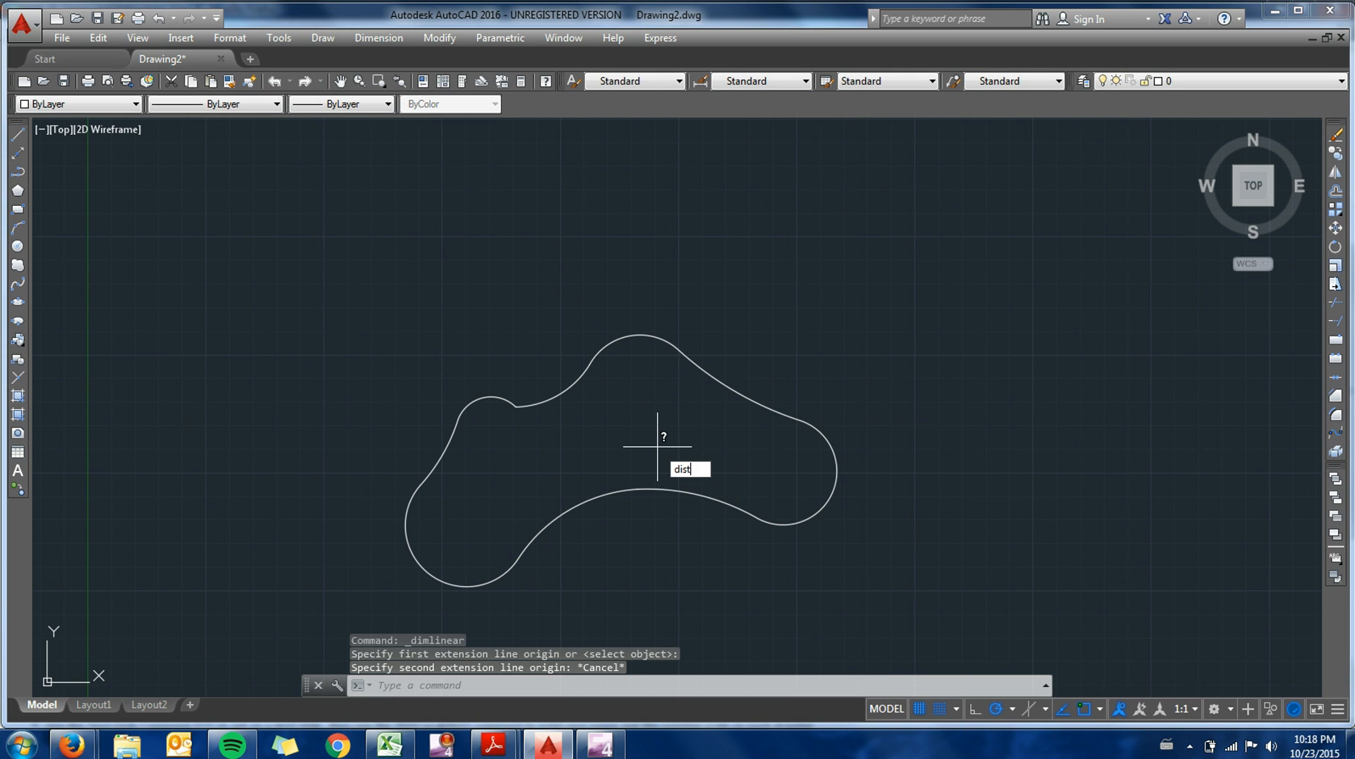
pyautogui.press('Return')
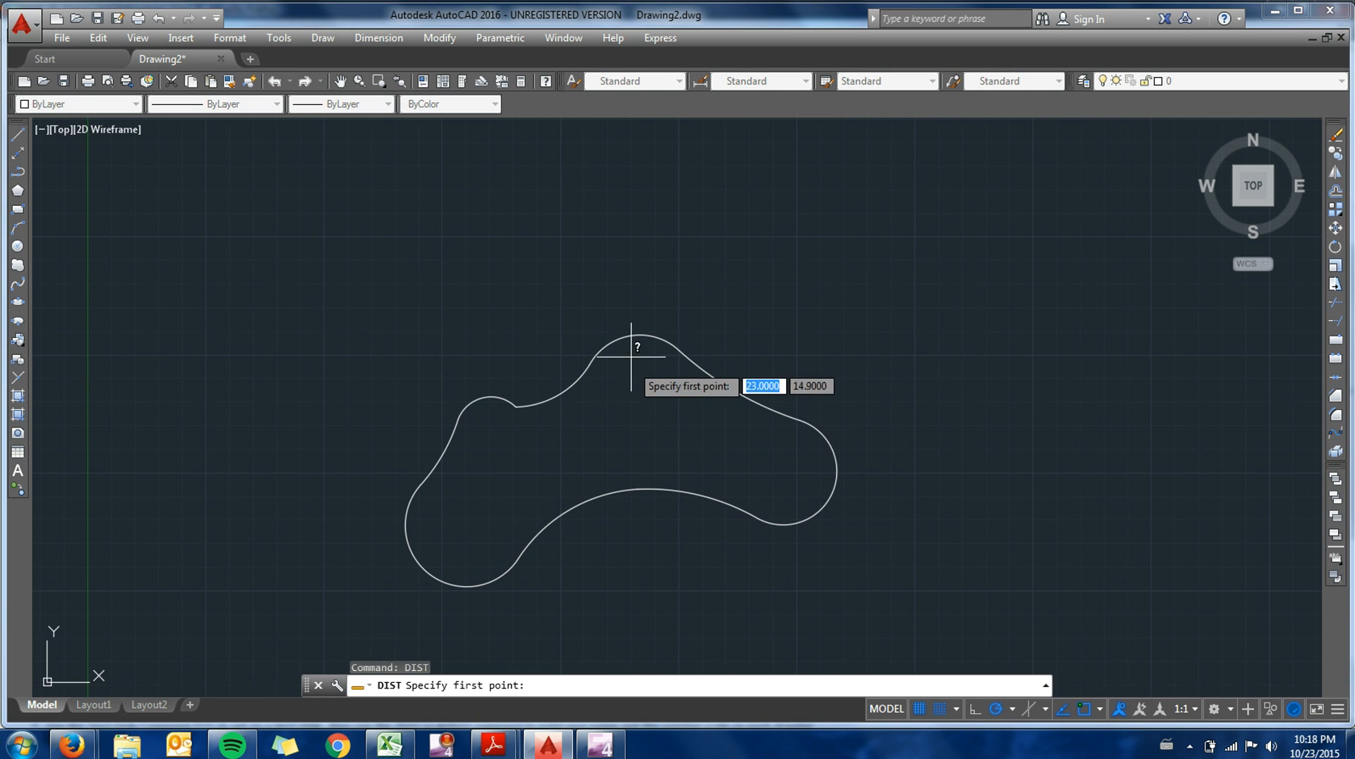
pyautogui.click(639, 393)
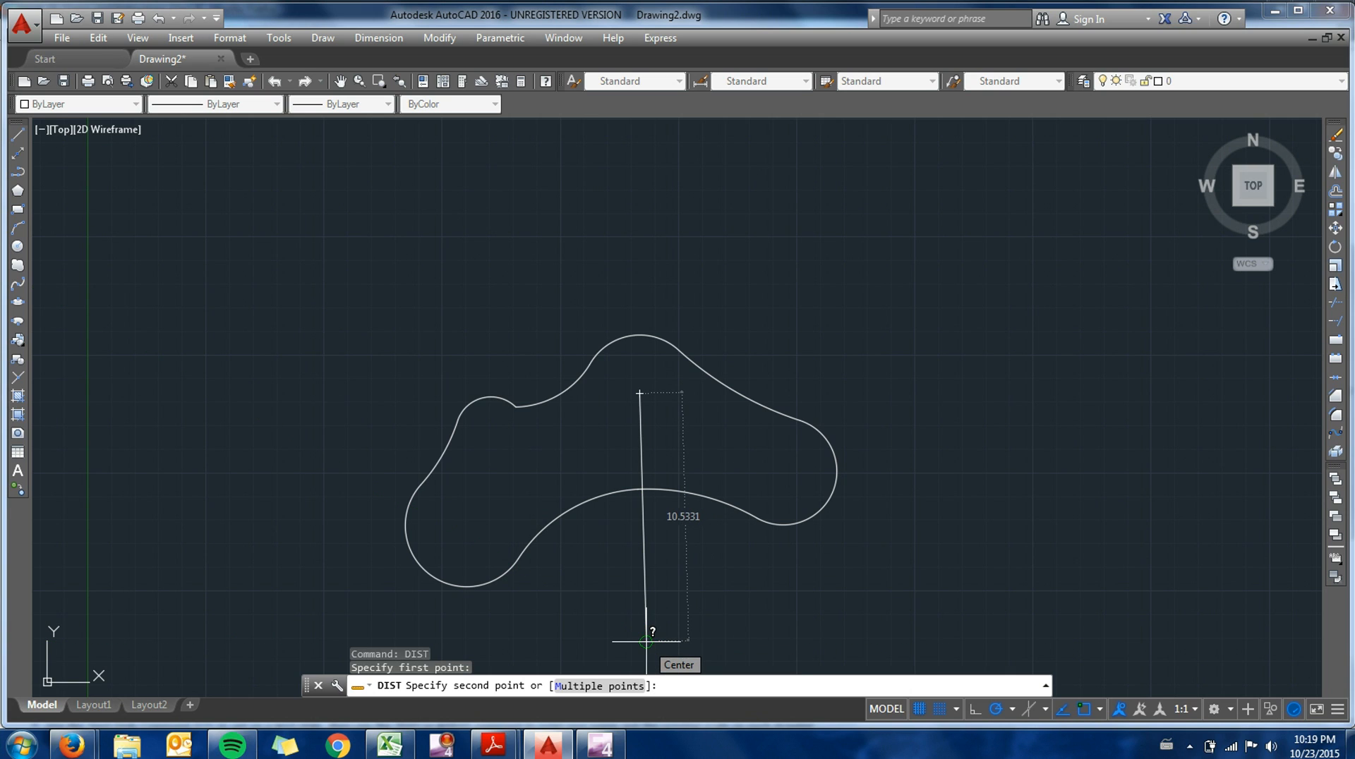
pyautogui.click(645, 640)
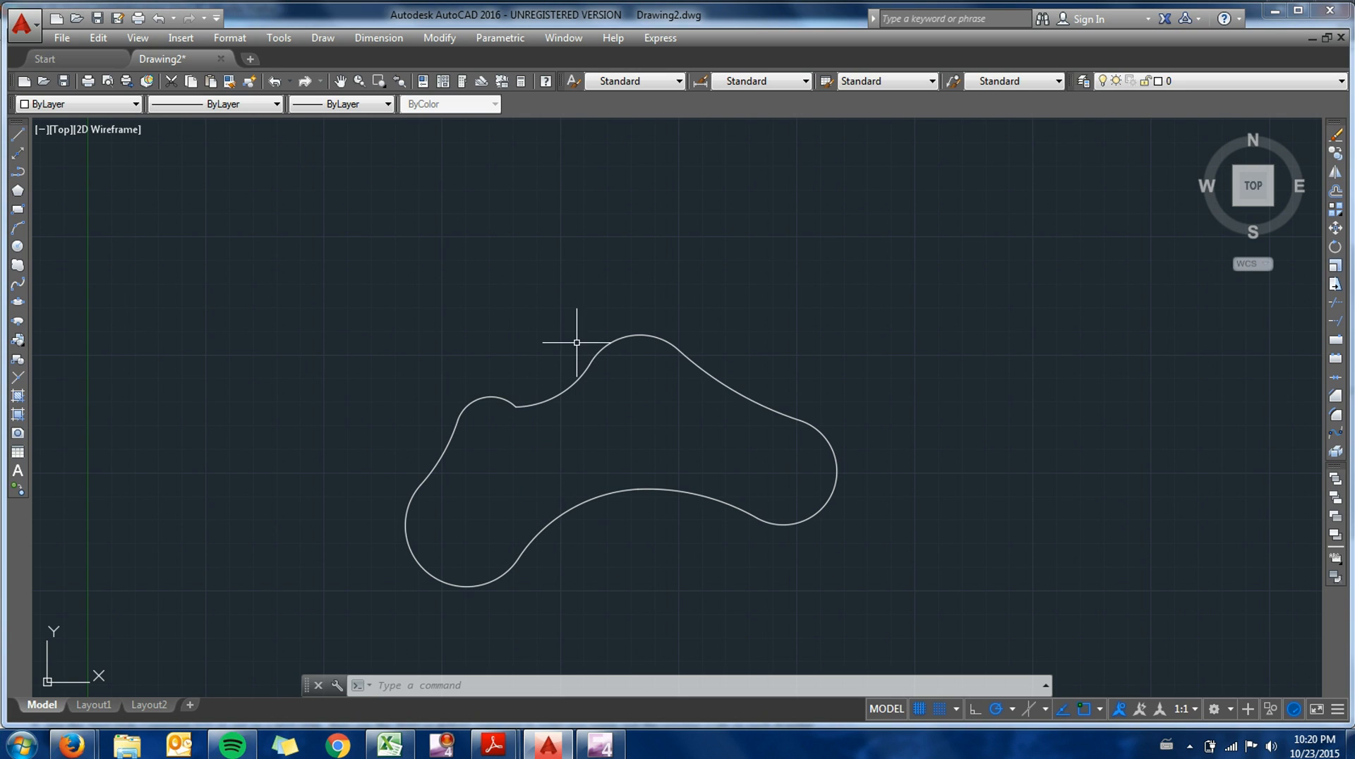
# Step: List the properties of the curved polyline with the List command and continue through its vertex data
pyautogui.write('LIST')
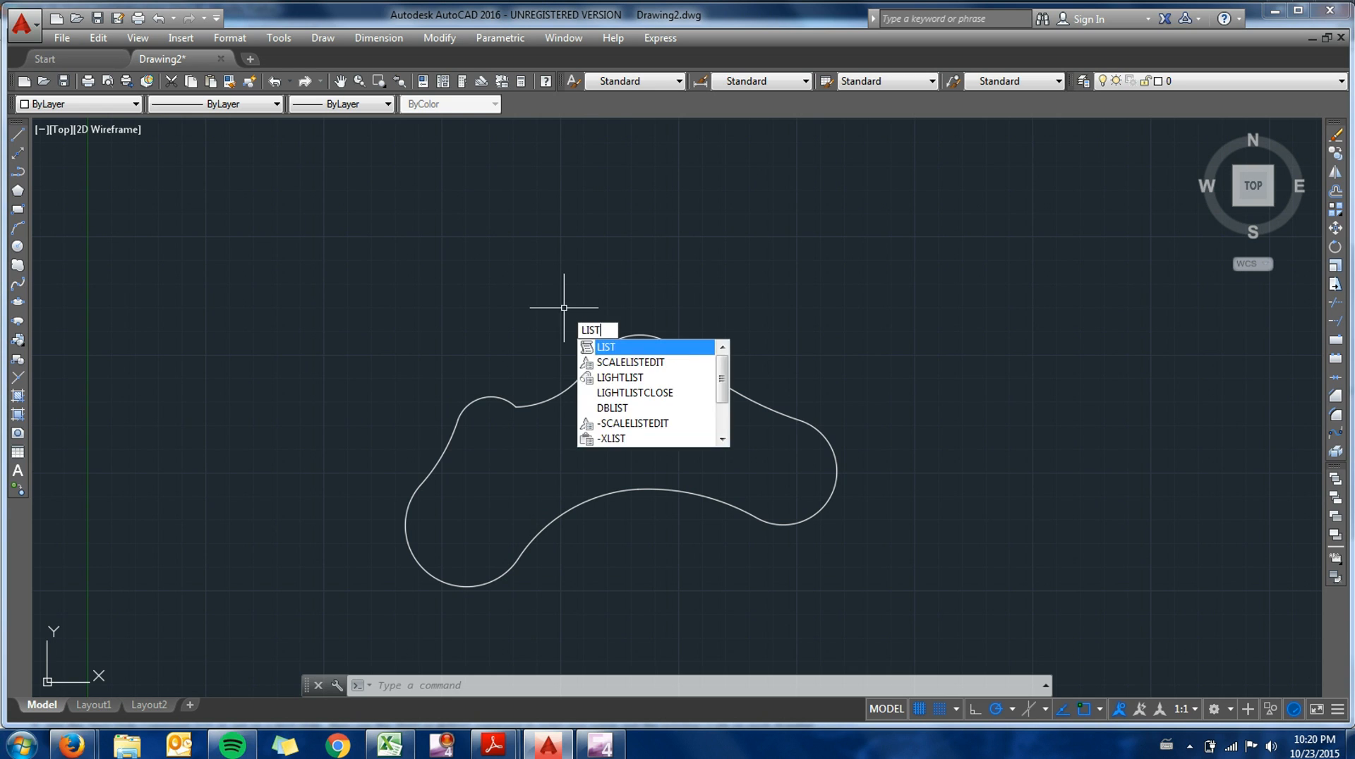
pyautogui.press('Return')
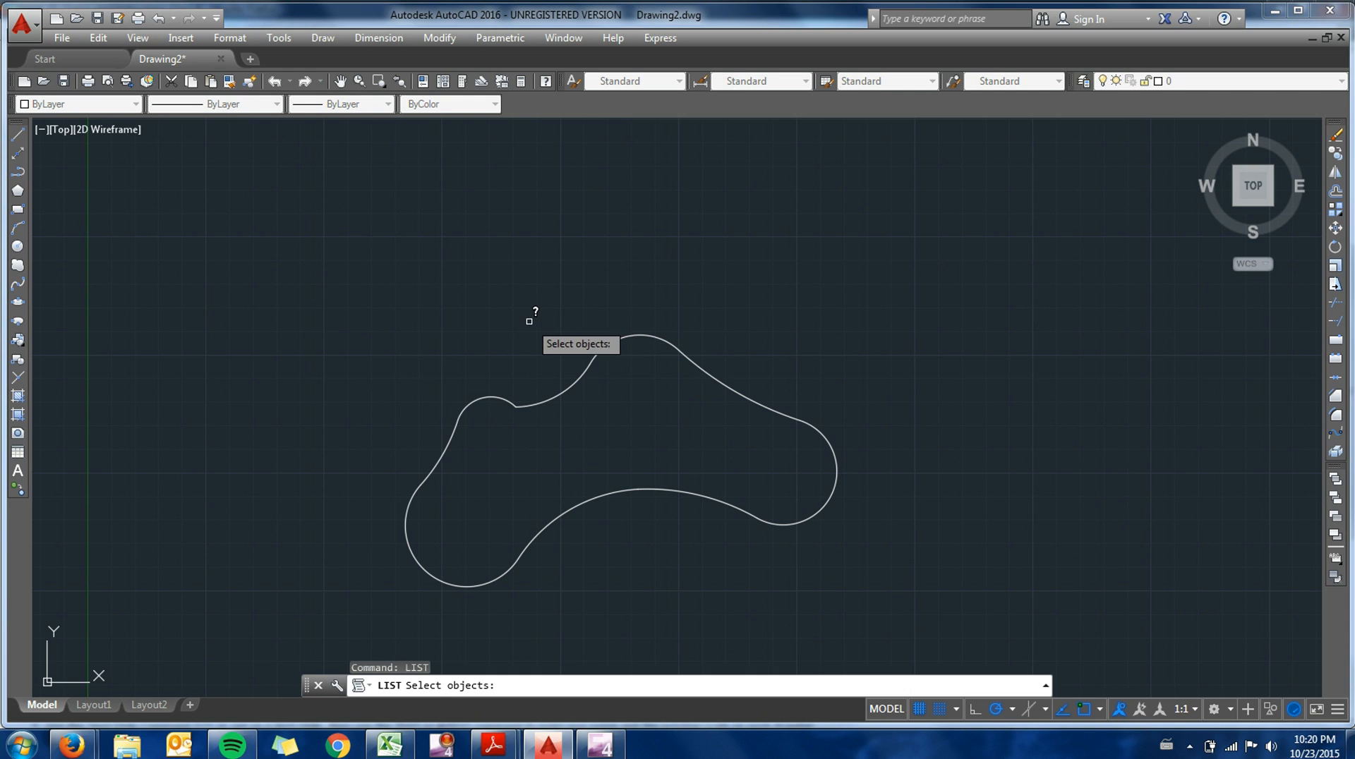
pyautogui.click(590, 358)
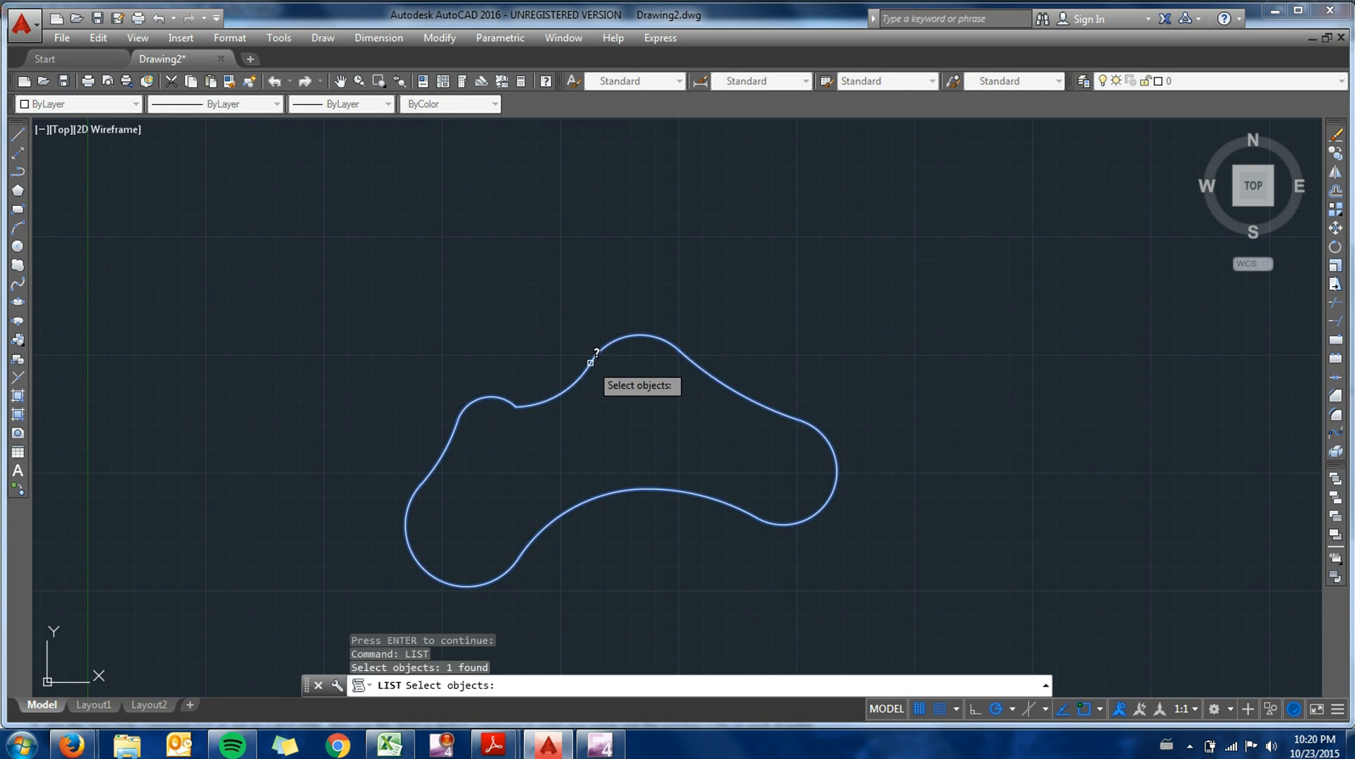
pyautogui.press('Return')
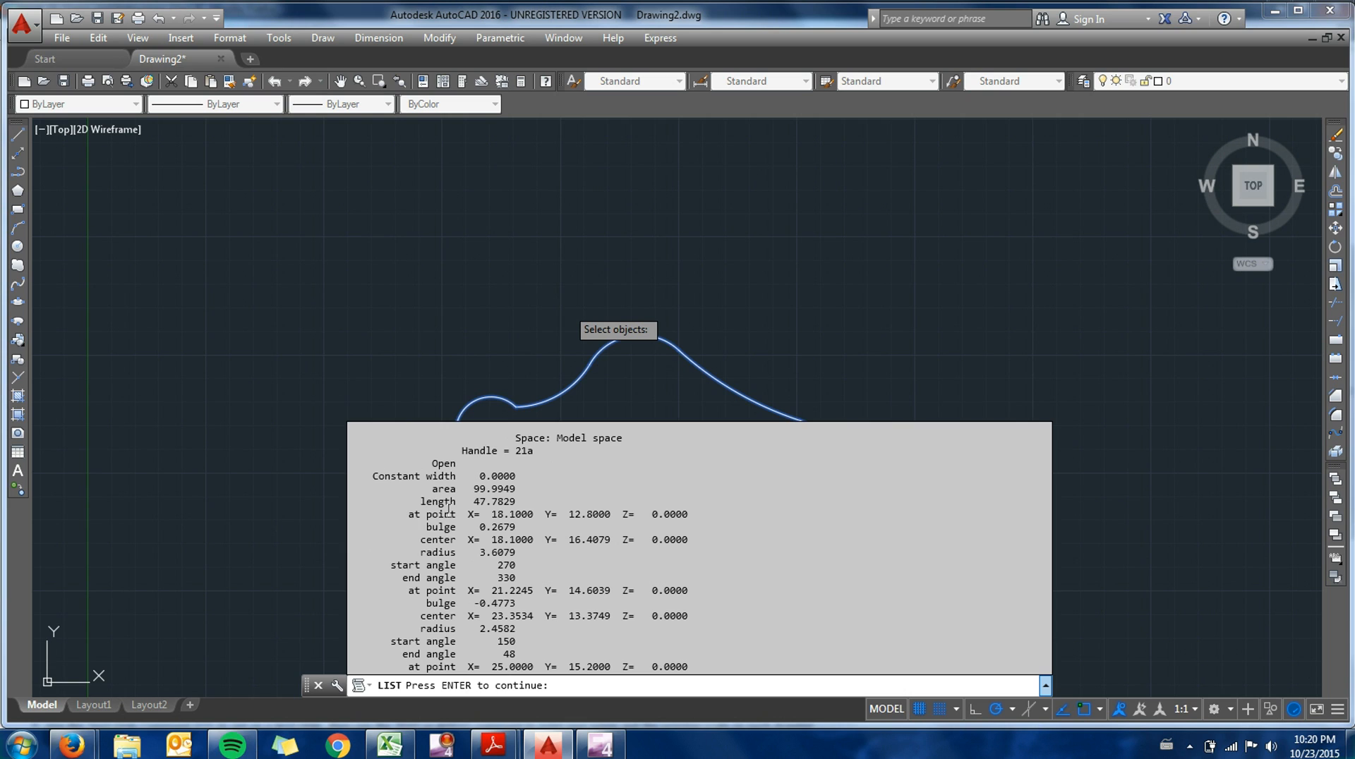
pyautogui.press('Return')
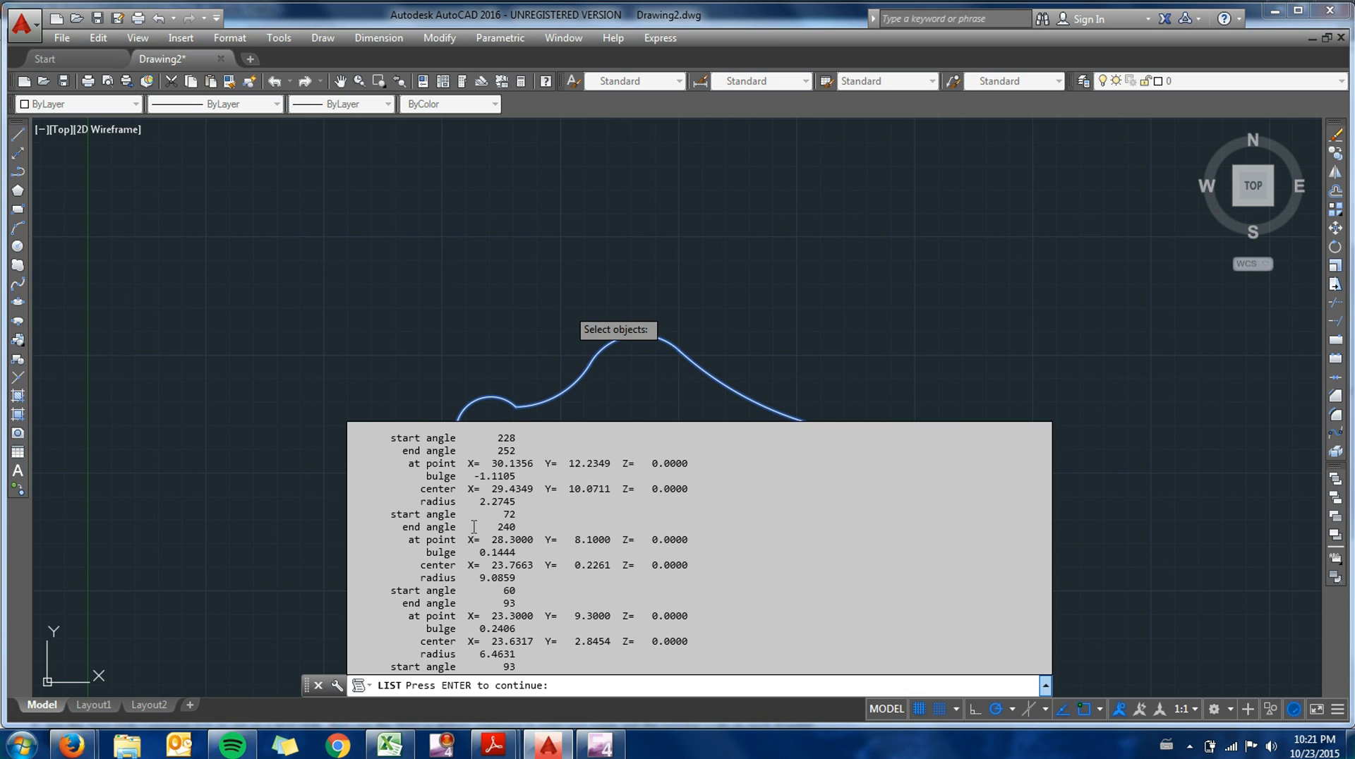
# Step: Review the polyline listing and the earlier area and distance results in the command history, and close the listing
pyautogui.scroll(15, 474, 527)
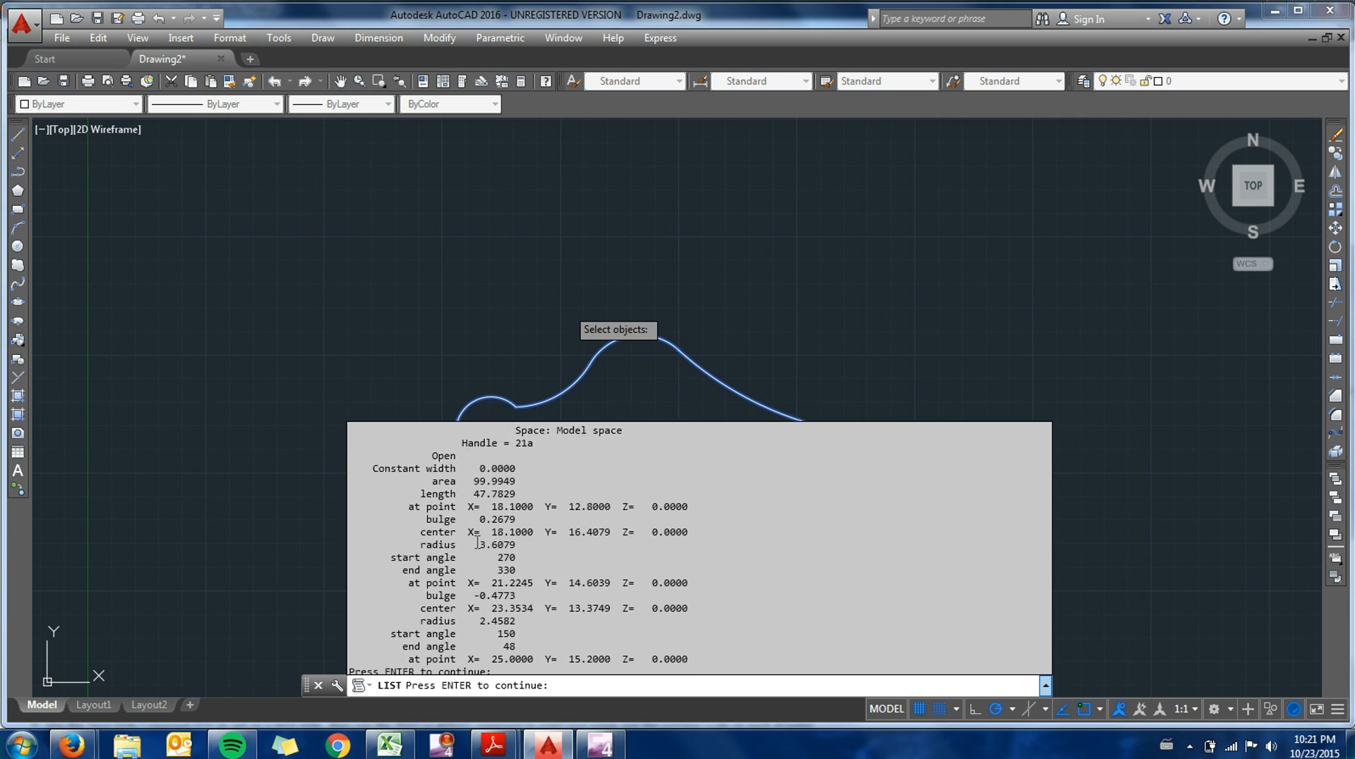
pyautogui.scroll(17, 478, 542)
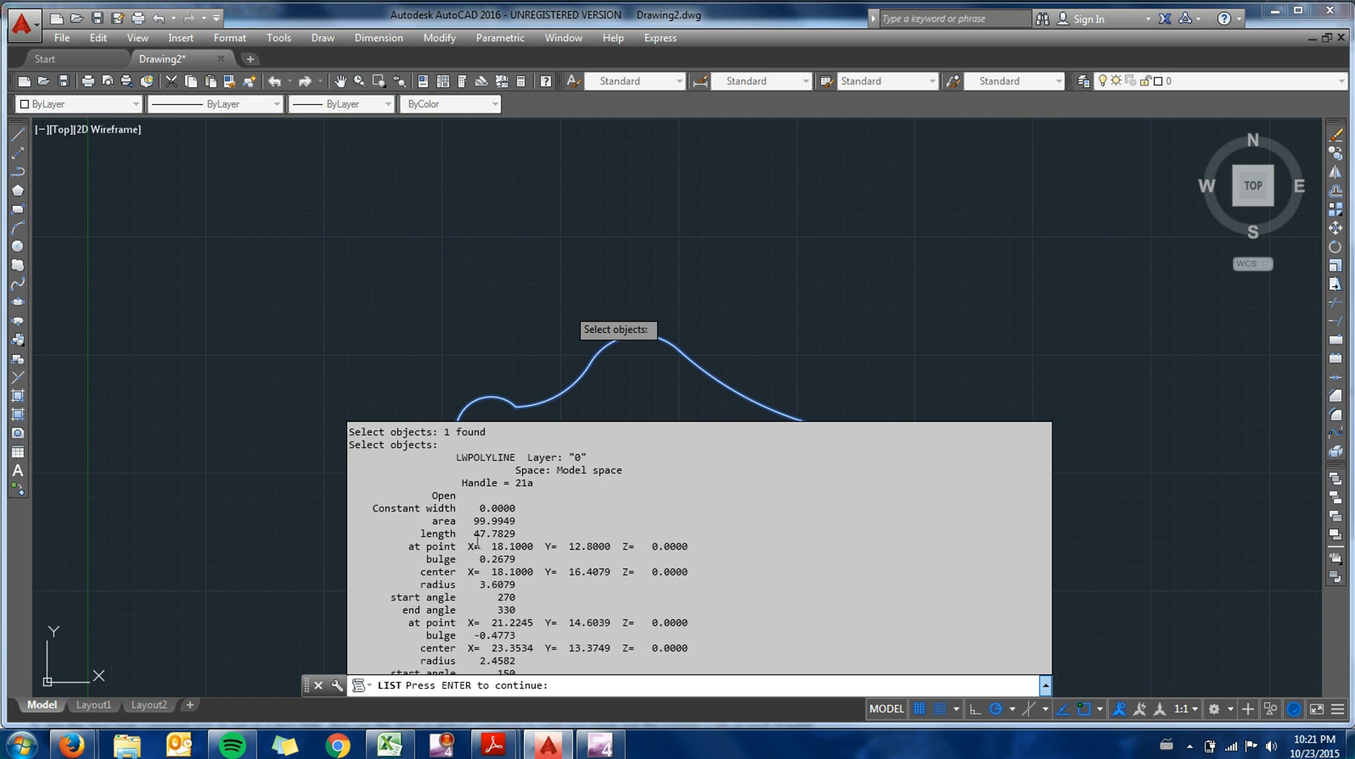
pyautogui.scroll(15, 478, 543)
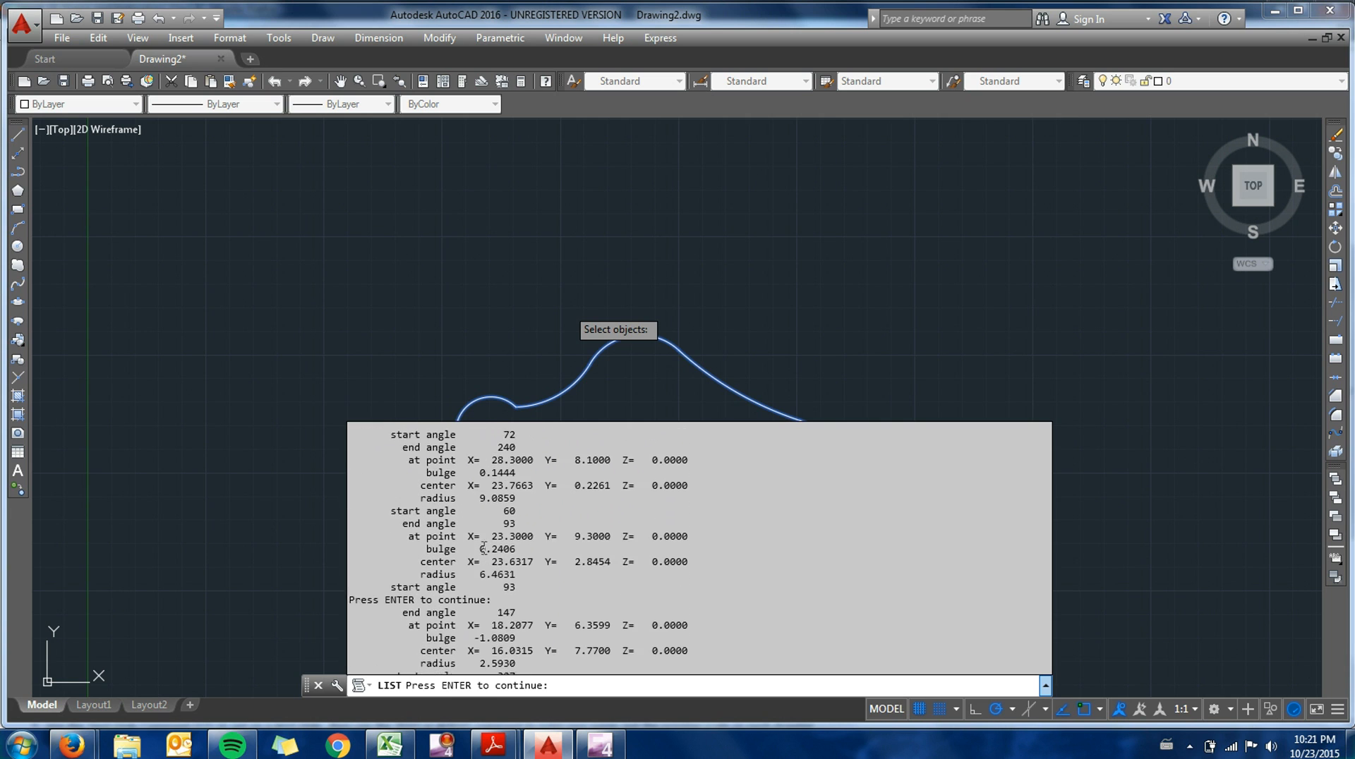
pyautogui.scroll(15, 484, 547)
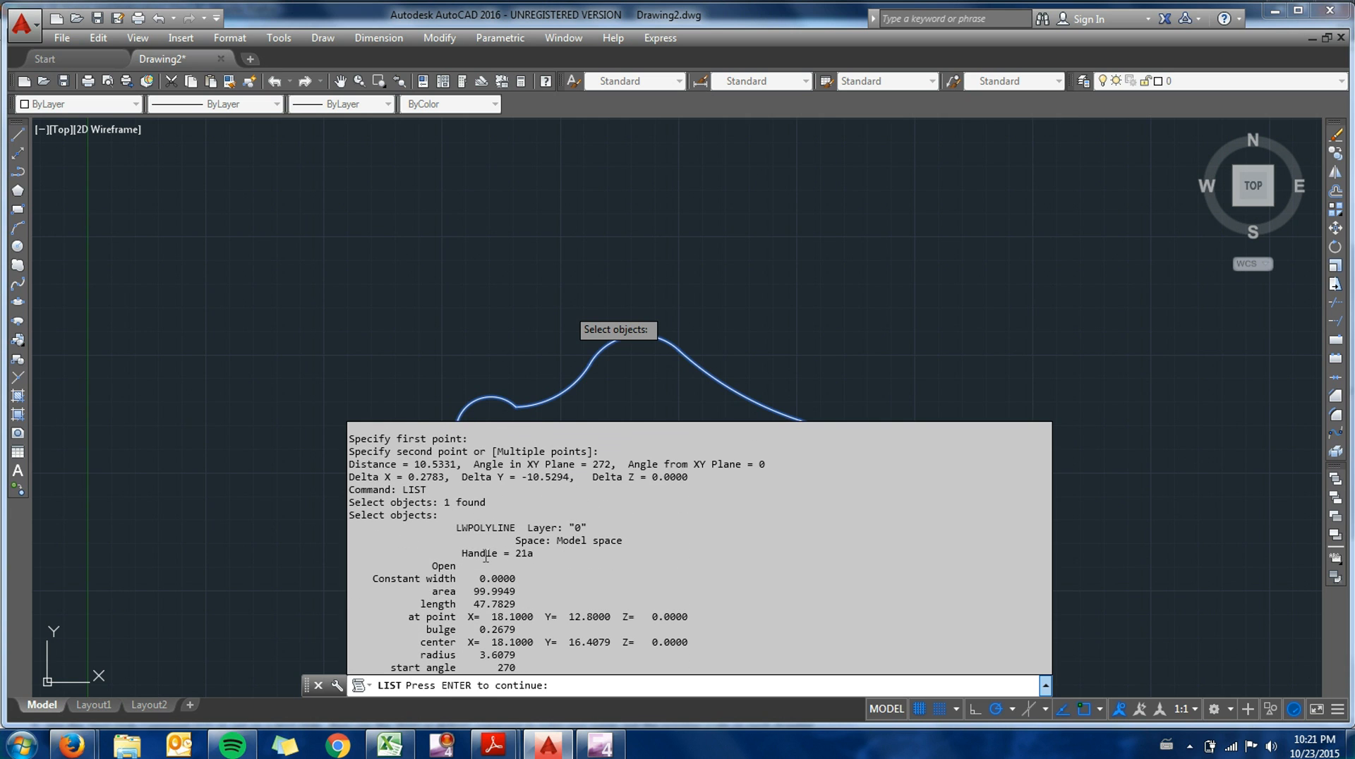
pyautogui.scroll(3, 470, 532)
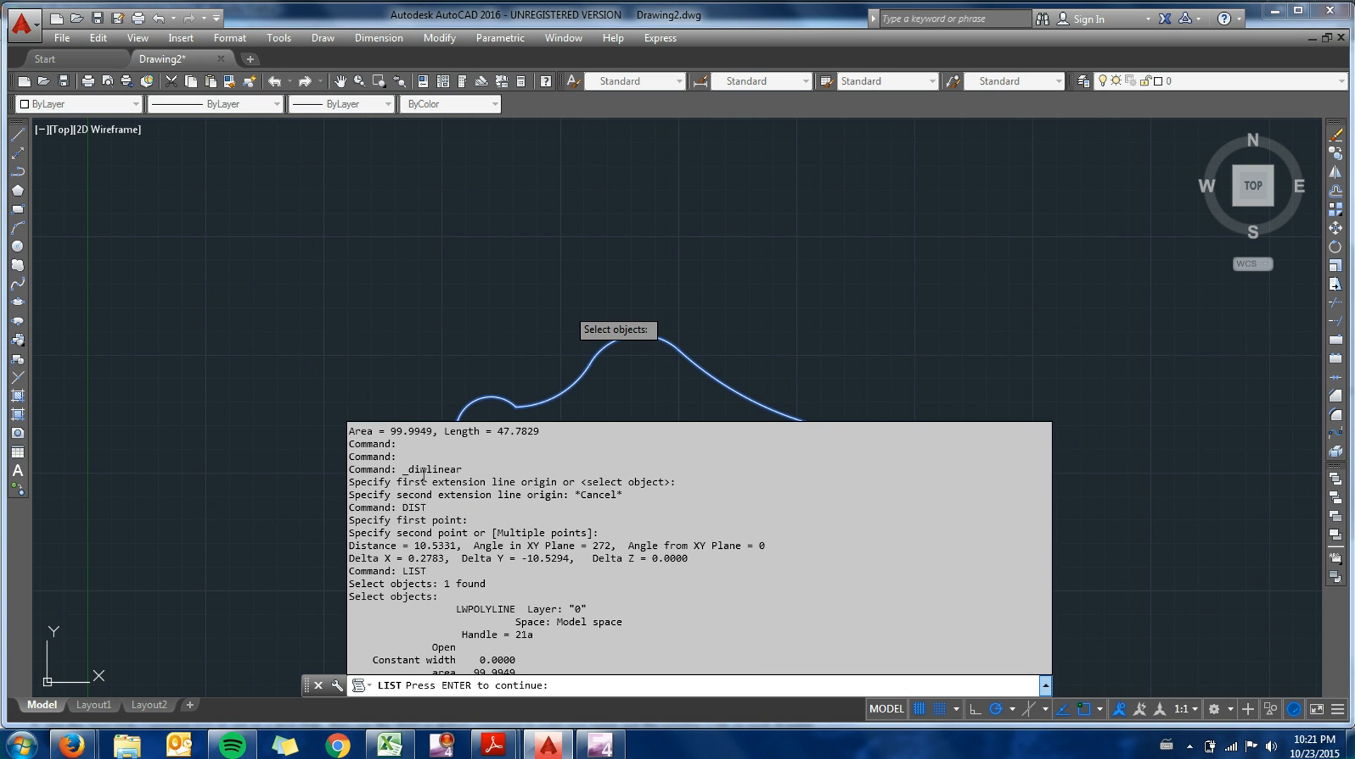
pyautogui.scroll(1, 423, 476)
pyautogui.scroll(1, 424, 488)
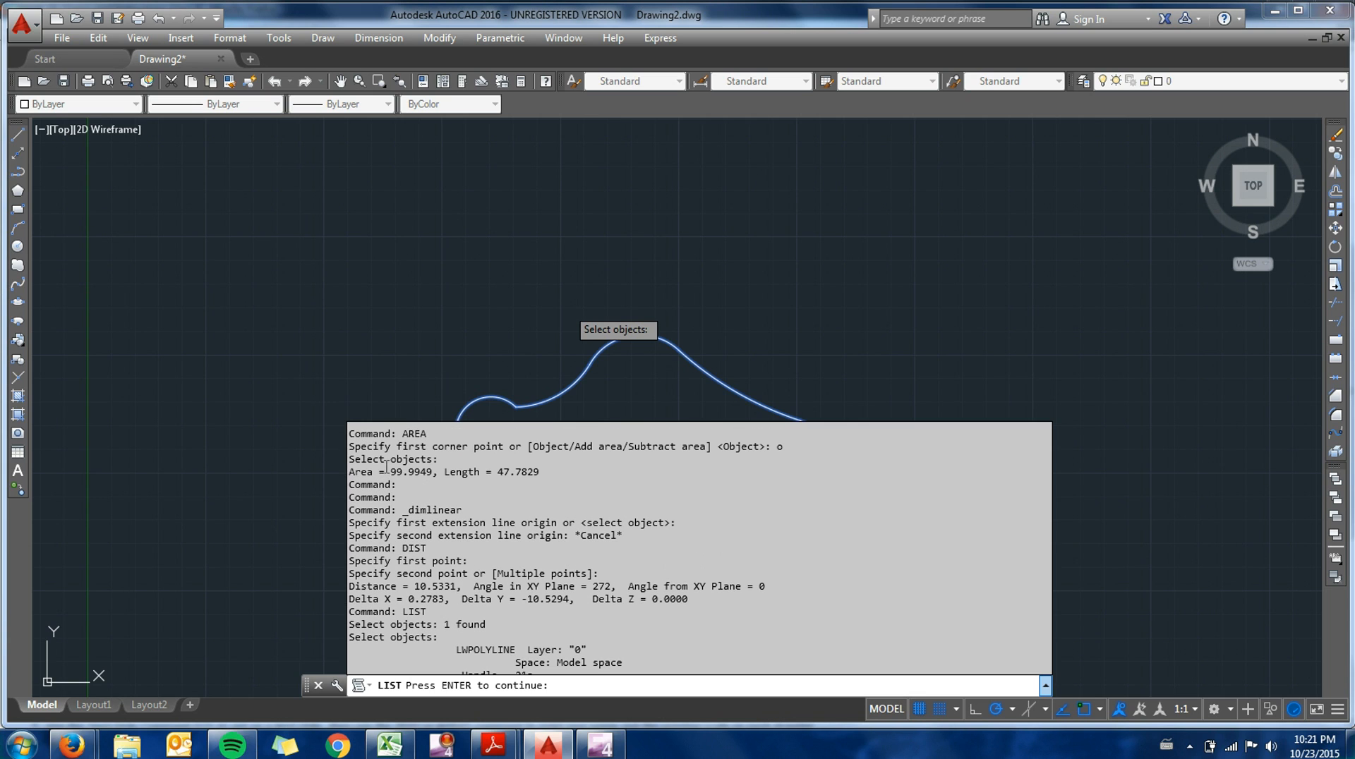
pyautogui.scroll(5, 526, 484)
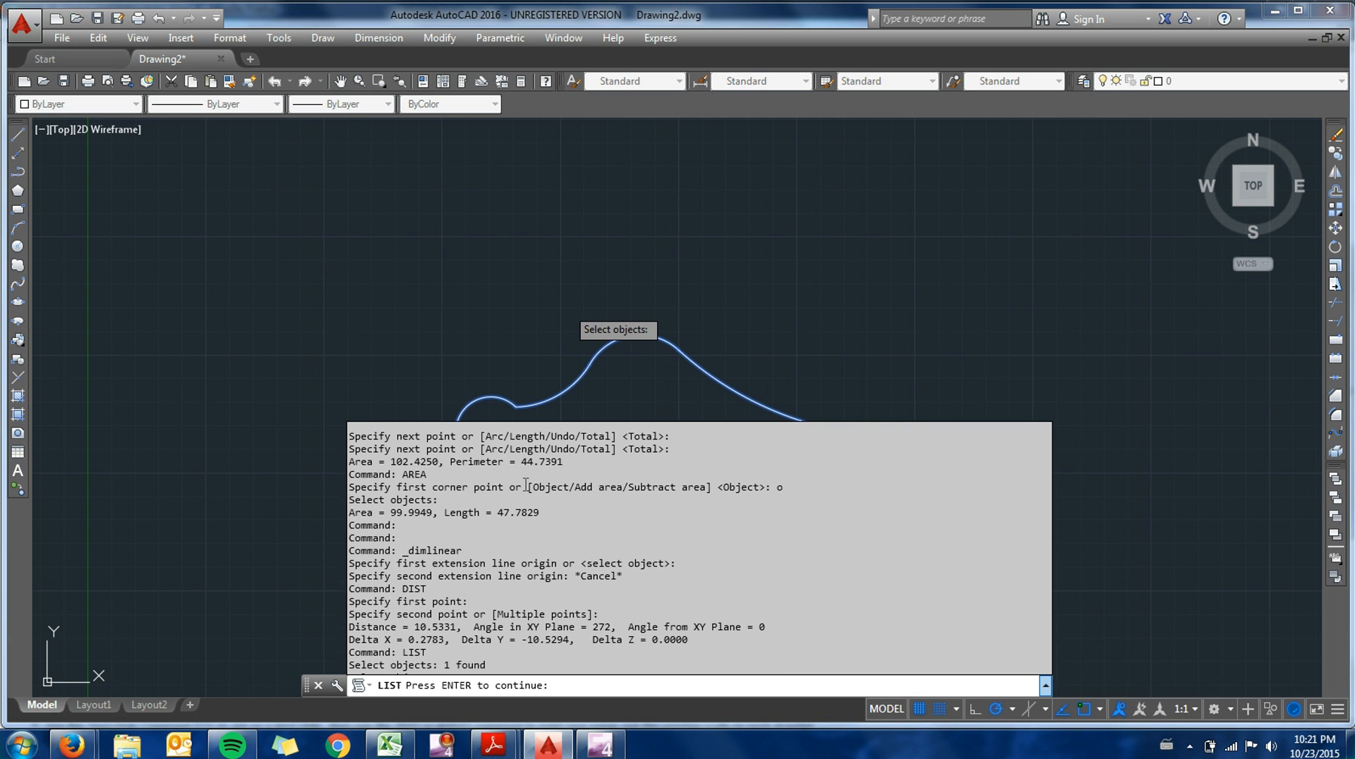
pyautogui.scroll(3, 504, 544)
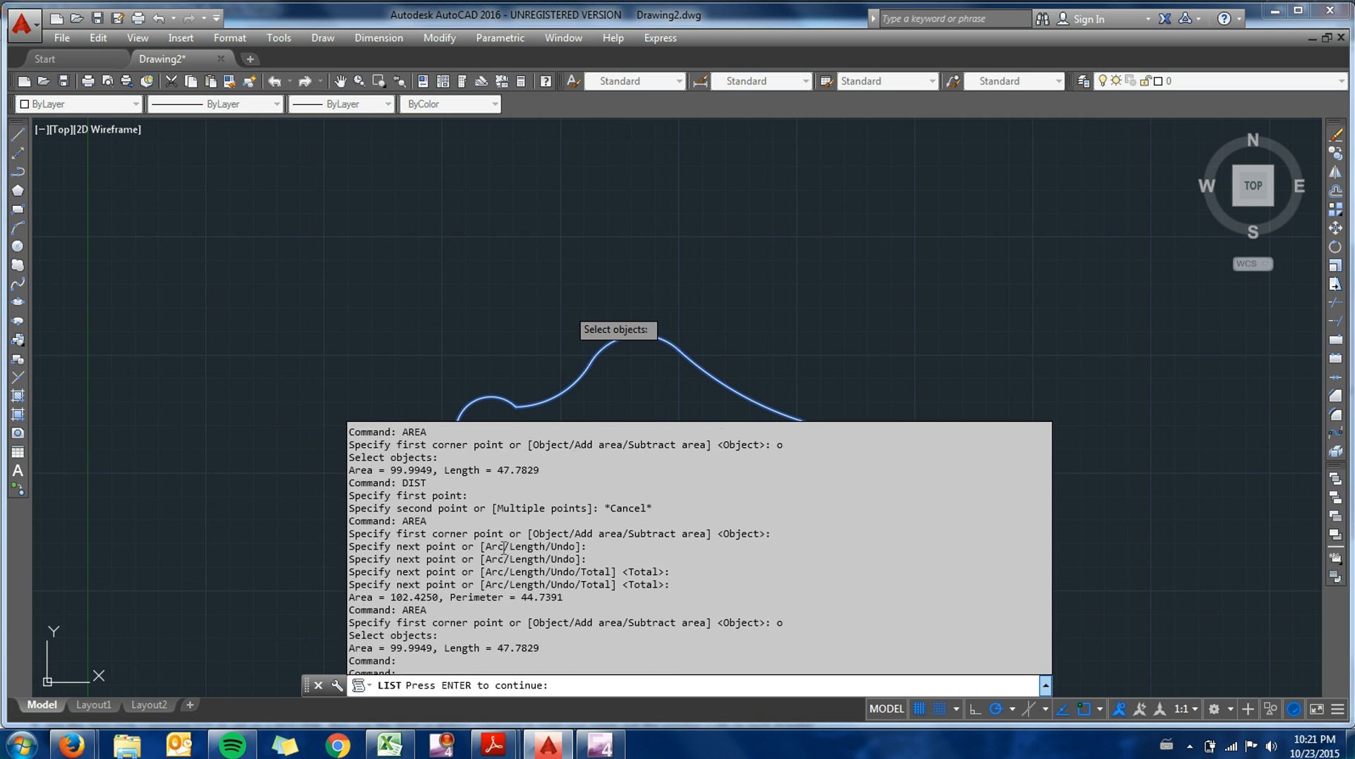
pyautogui.scroll(-5, 503, 549)
pyautogui.scroll(-3, 504, 548)
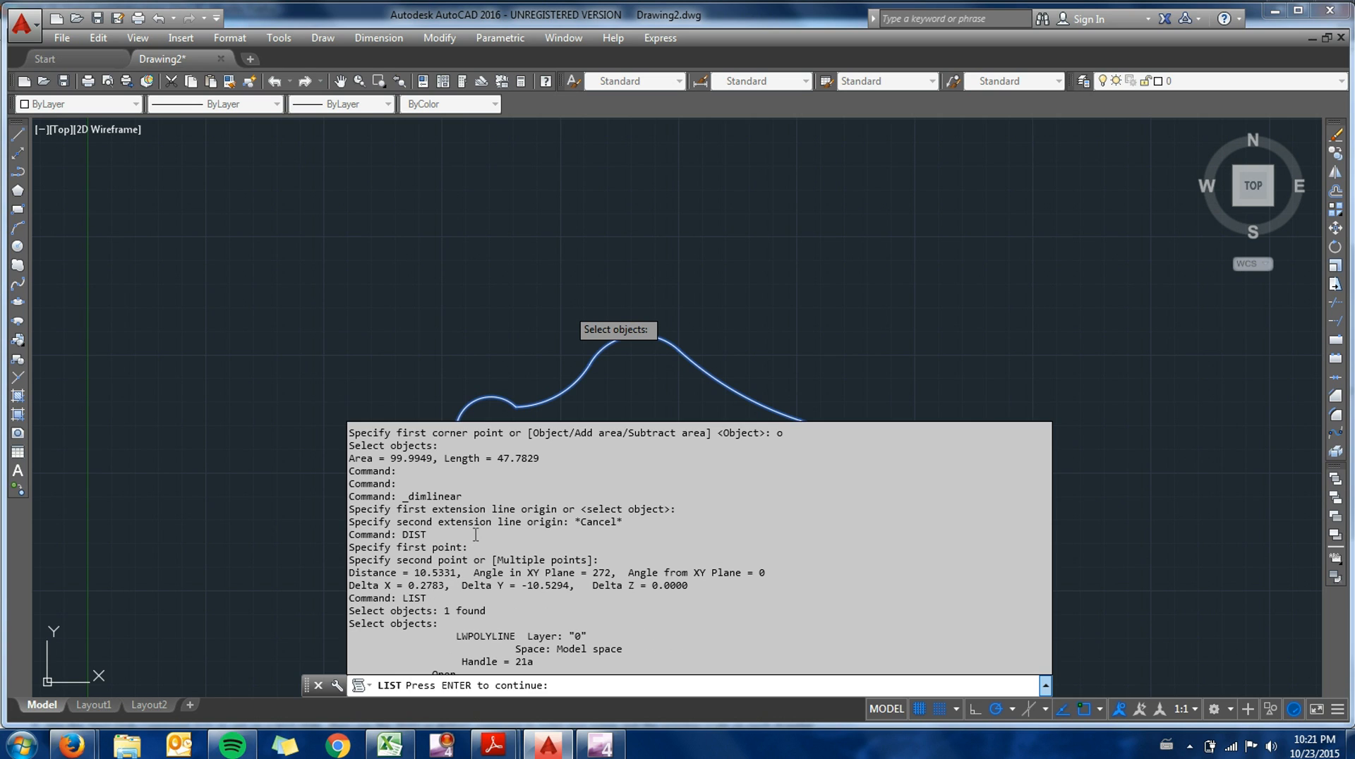
pyautogui.press('Escape')
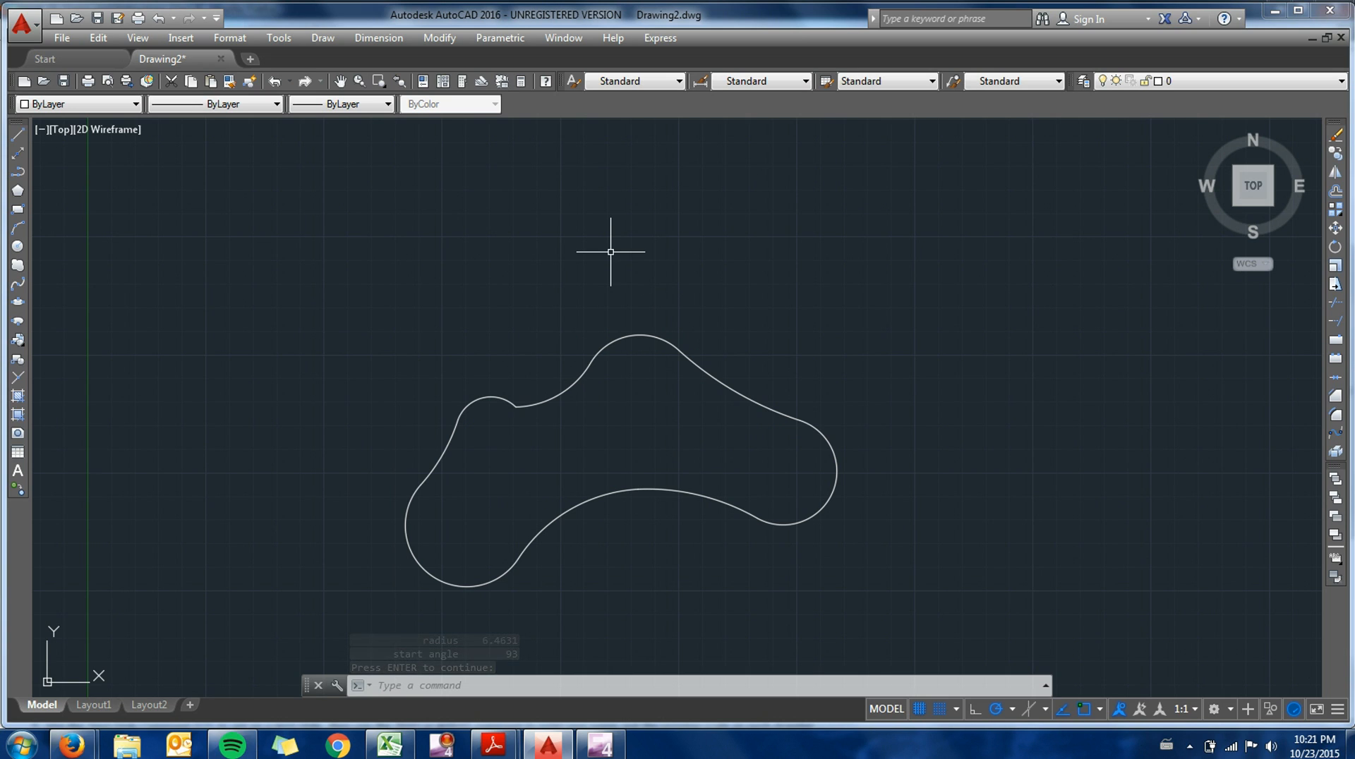
# Step: Draw a horizontal line 10 units long above the curved outline
pyautogui.write('line')
pyautogui.press('Return')
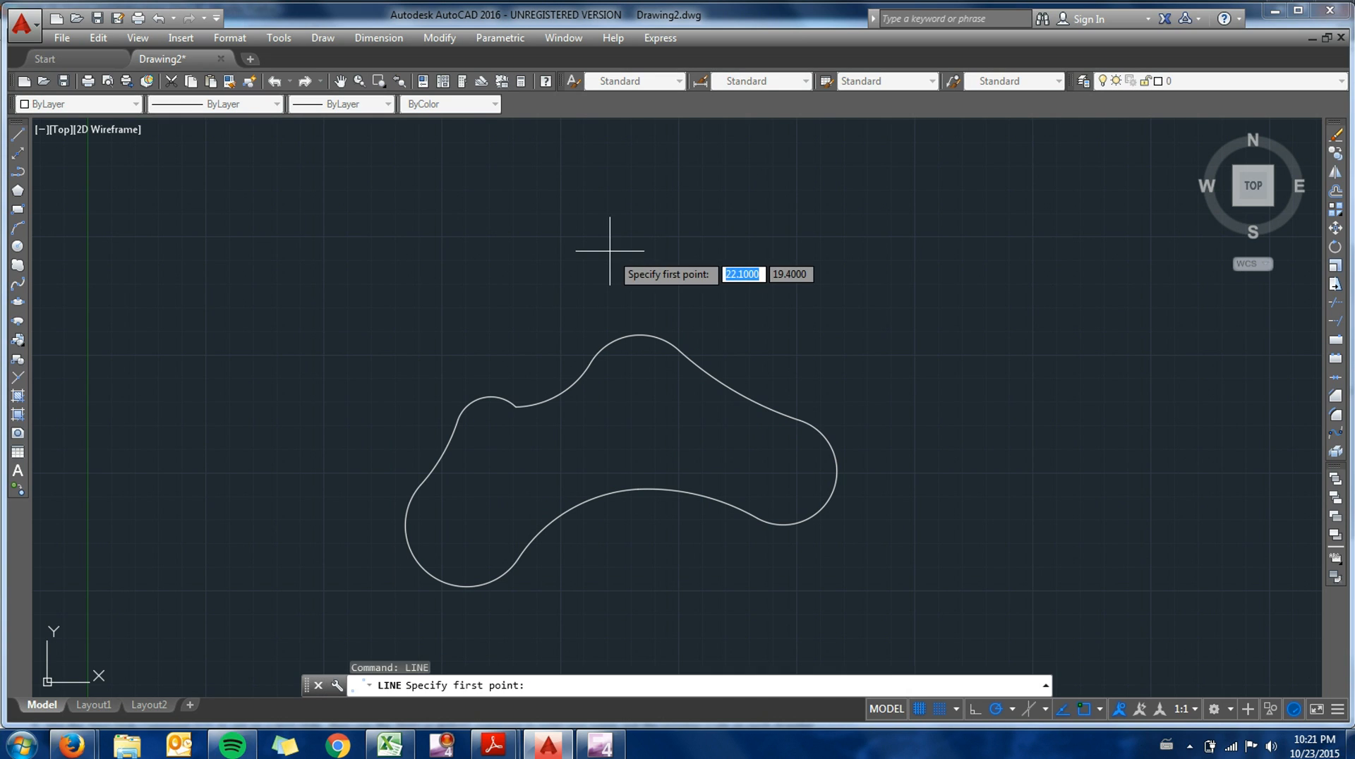
pyautogui.click(448, 277)
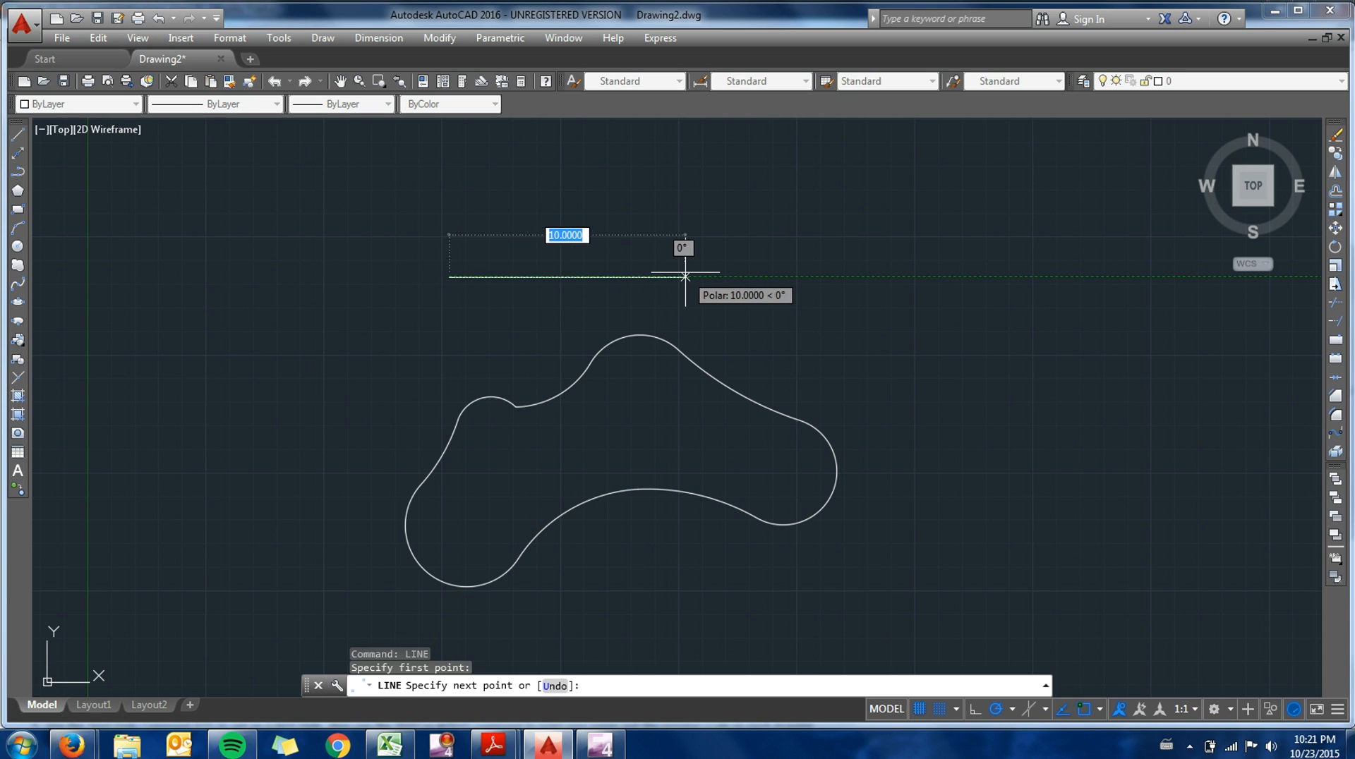
pyautogui.write('10')
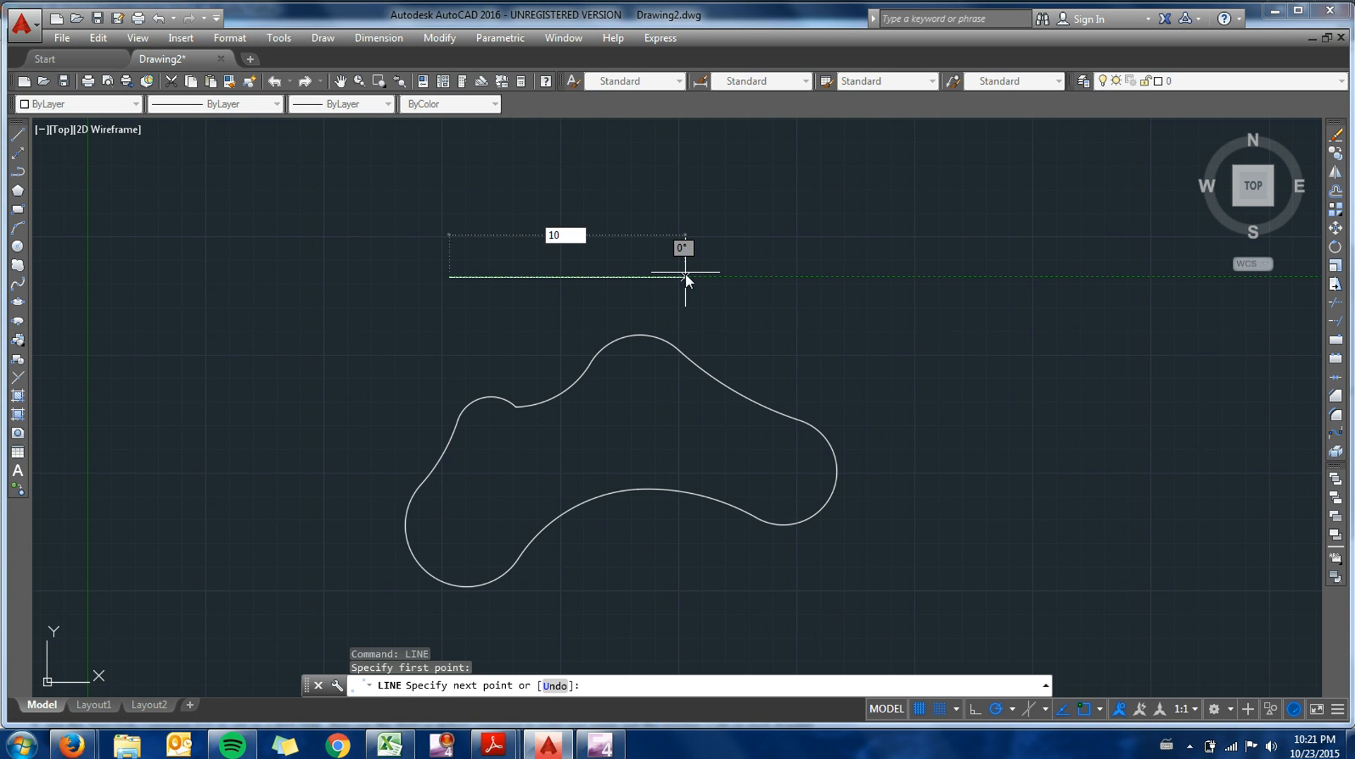
pyautogui.press('Return')
pyautogui.press('Escape')
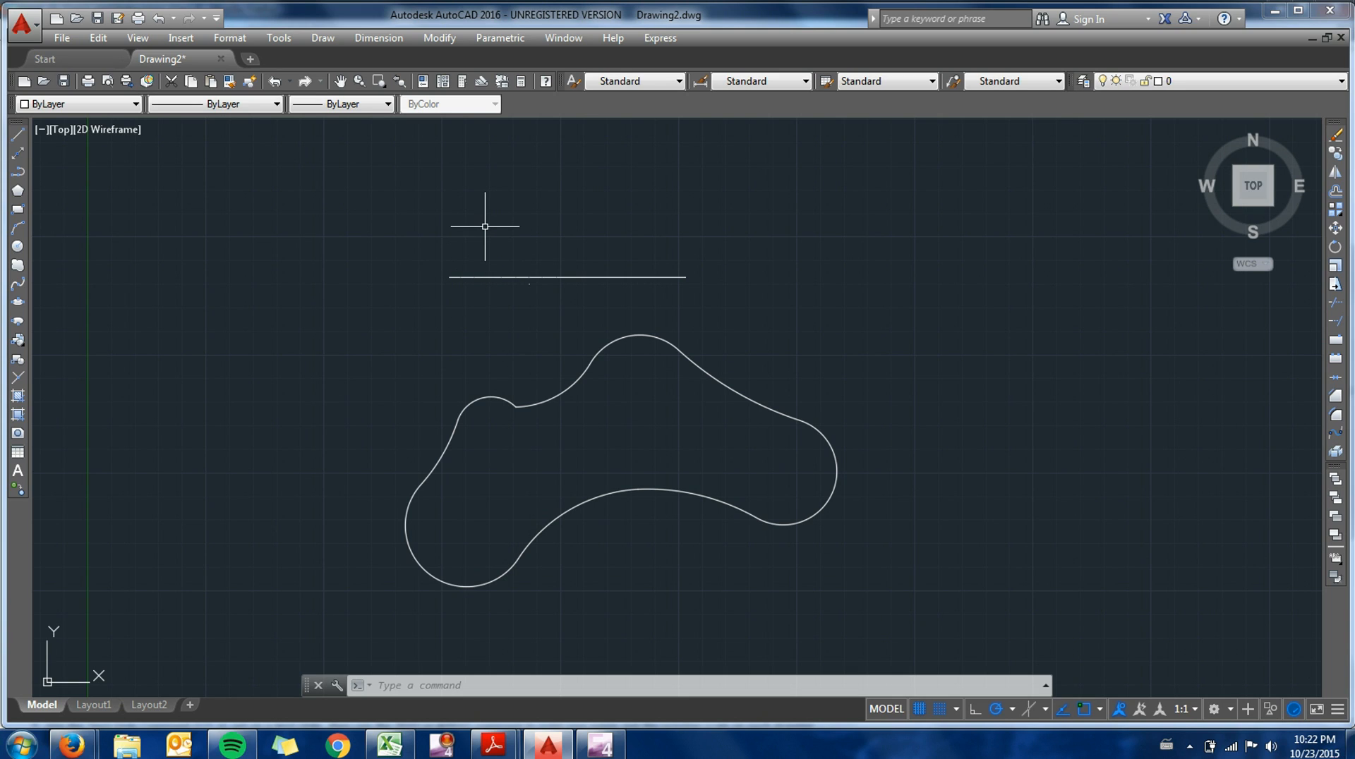
# Step: Divide the horizontal line above the curved outline into 4 equal segments with the Divide command
pyautogui.write('DIV')
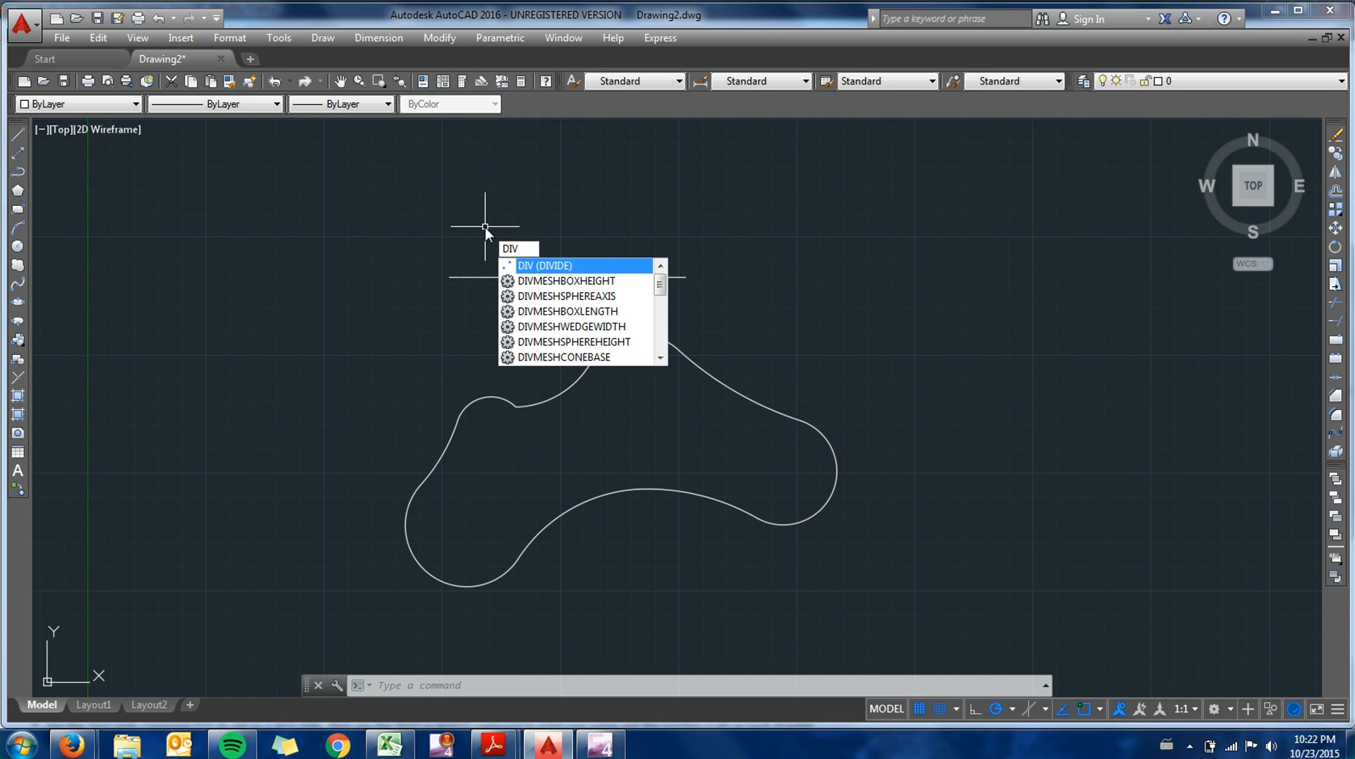
pyautogui.press('Return')
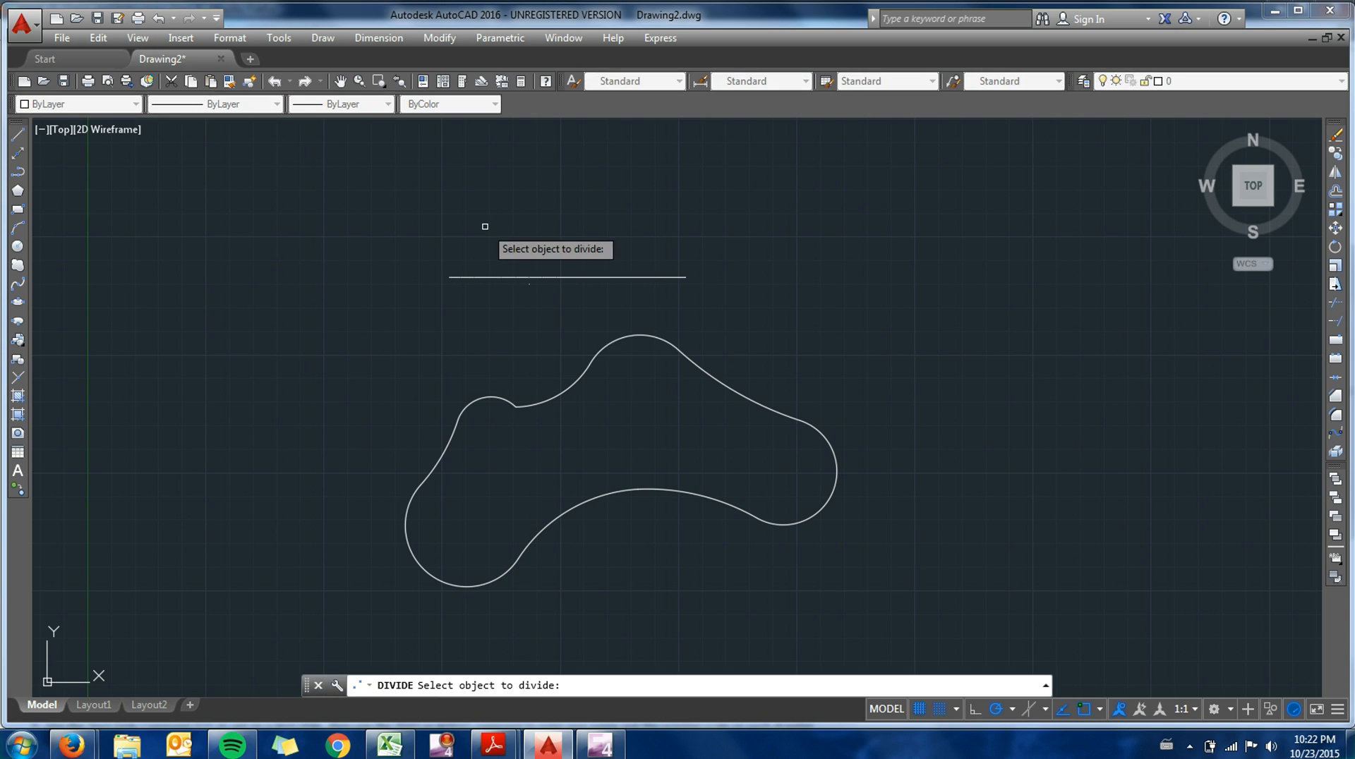
pyautogui.click(493, 278)
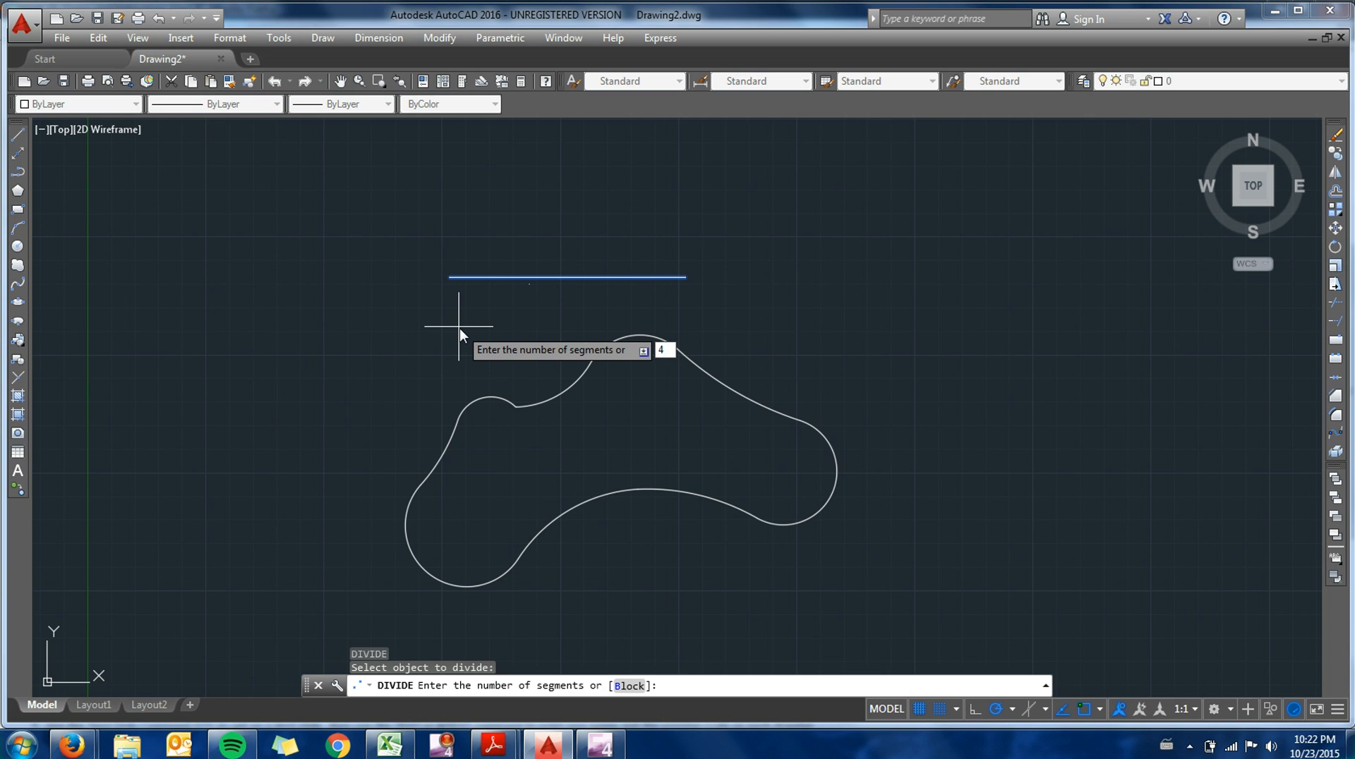
pyautogui.press('Return')
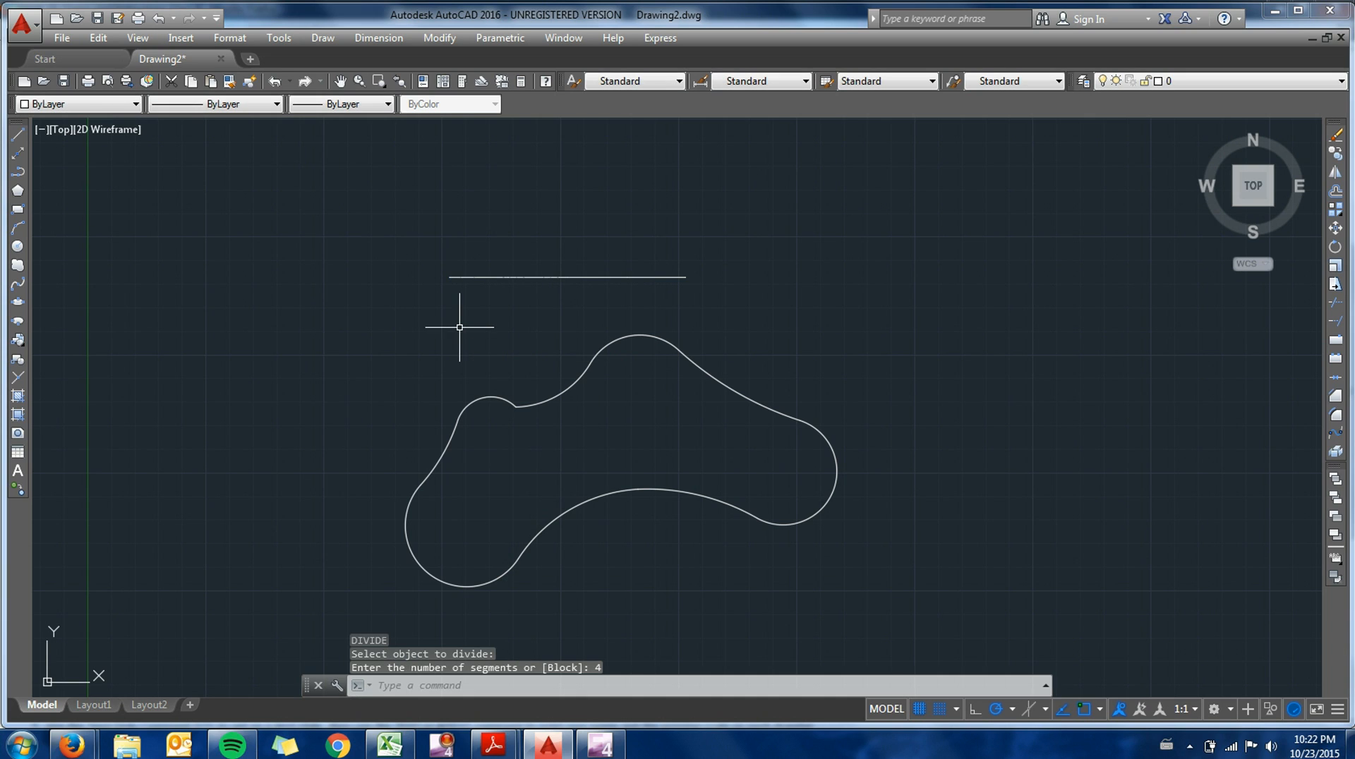
# Step: Check the Node object snap setting and inspect the division points along the line using Line command snap markers, without drawing anything
pyautogui.click(493, 277)
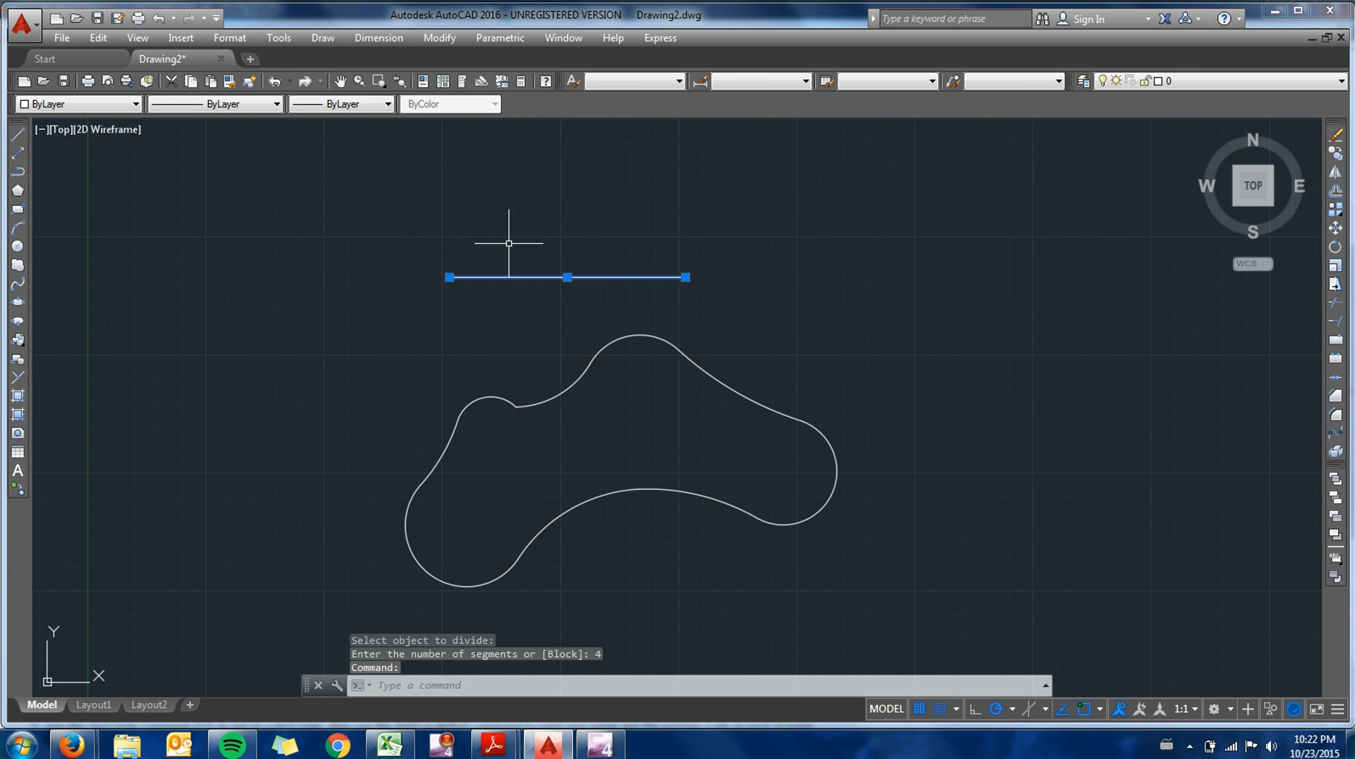
pyautogui.write('l')
pyautogui.press('Return')
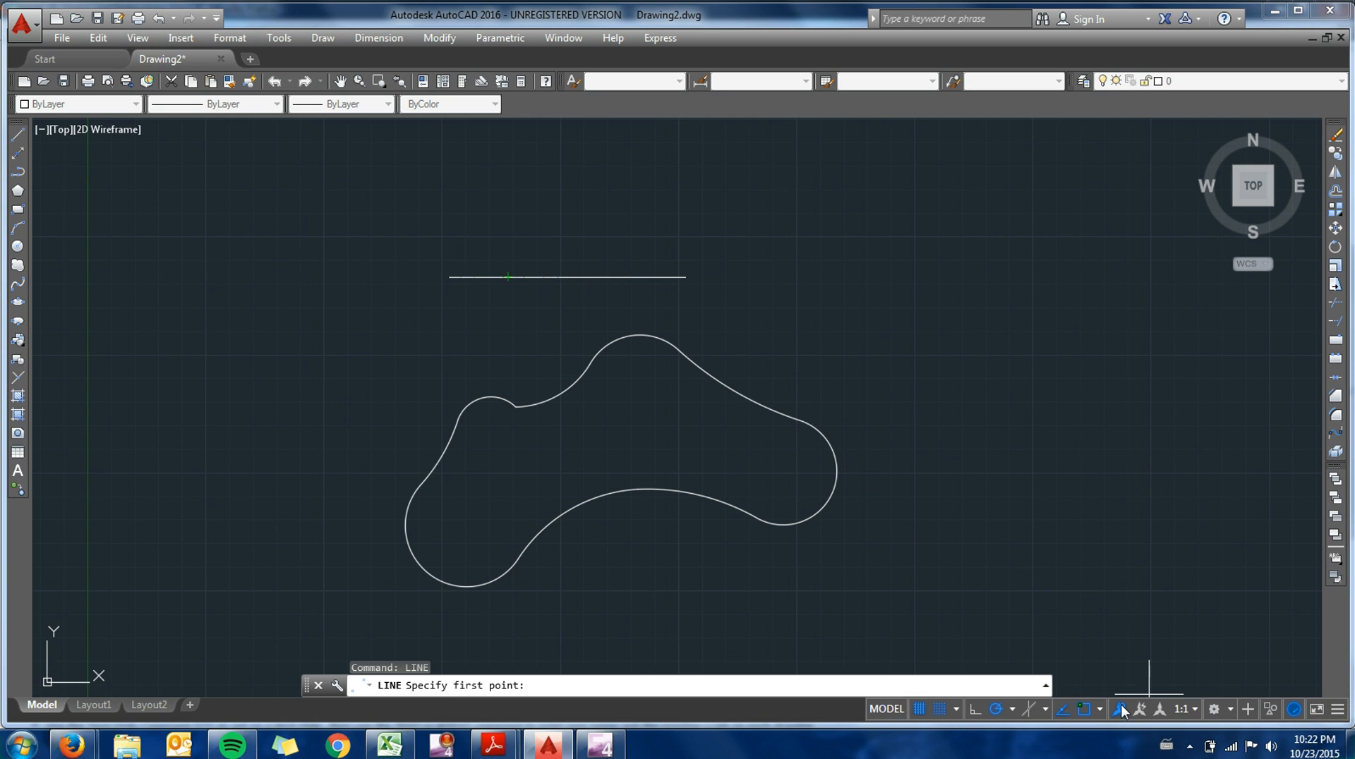
pyautogui.click(1099, 708)
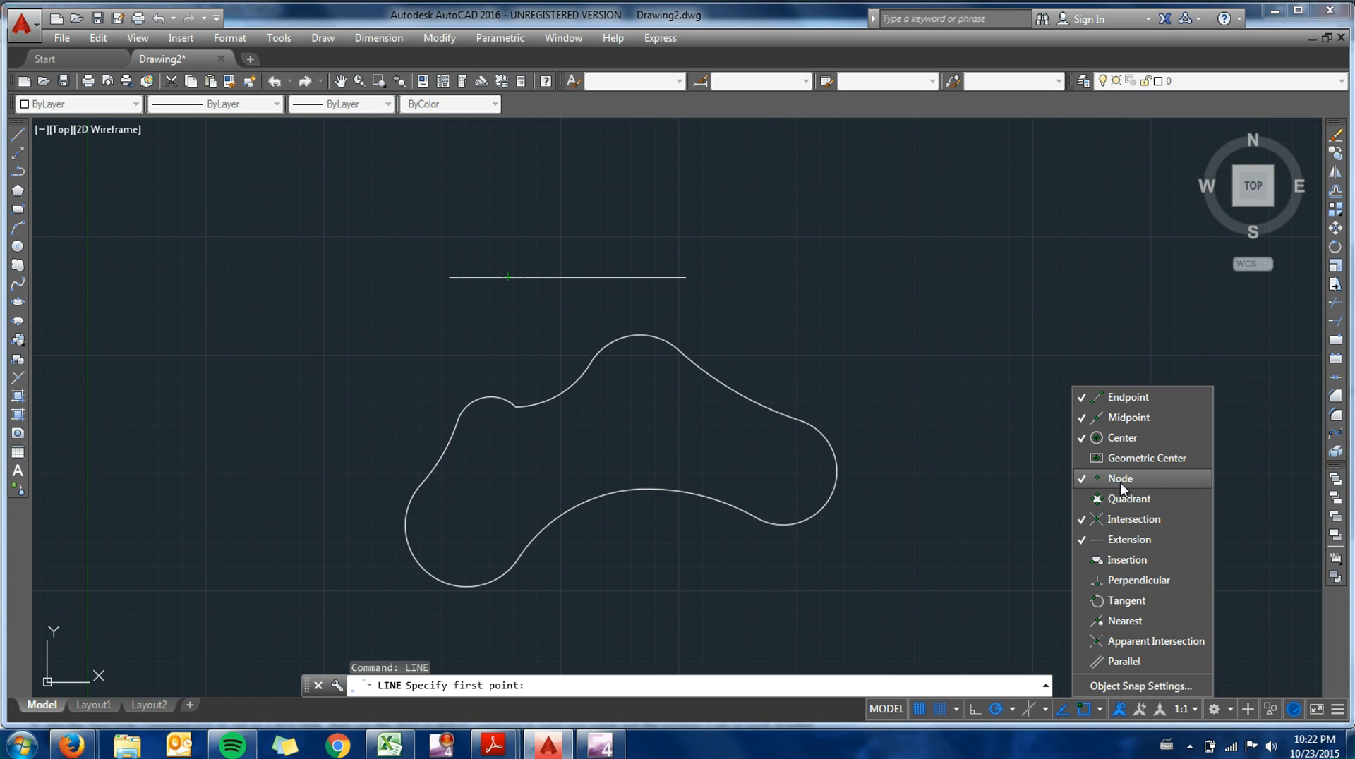
pyautogui.press('Escape')
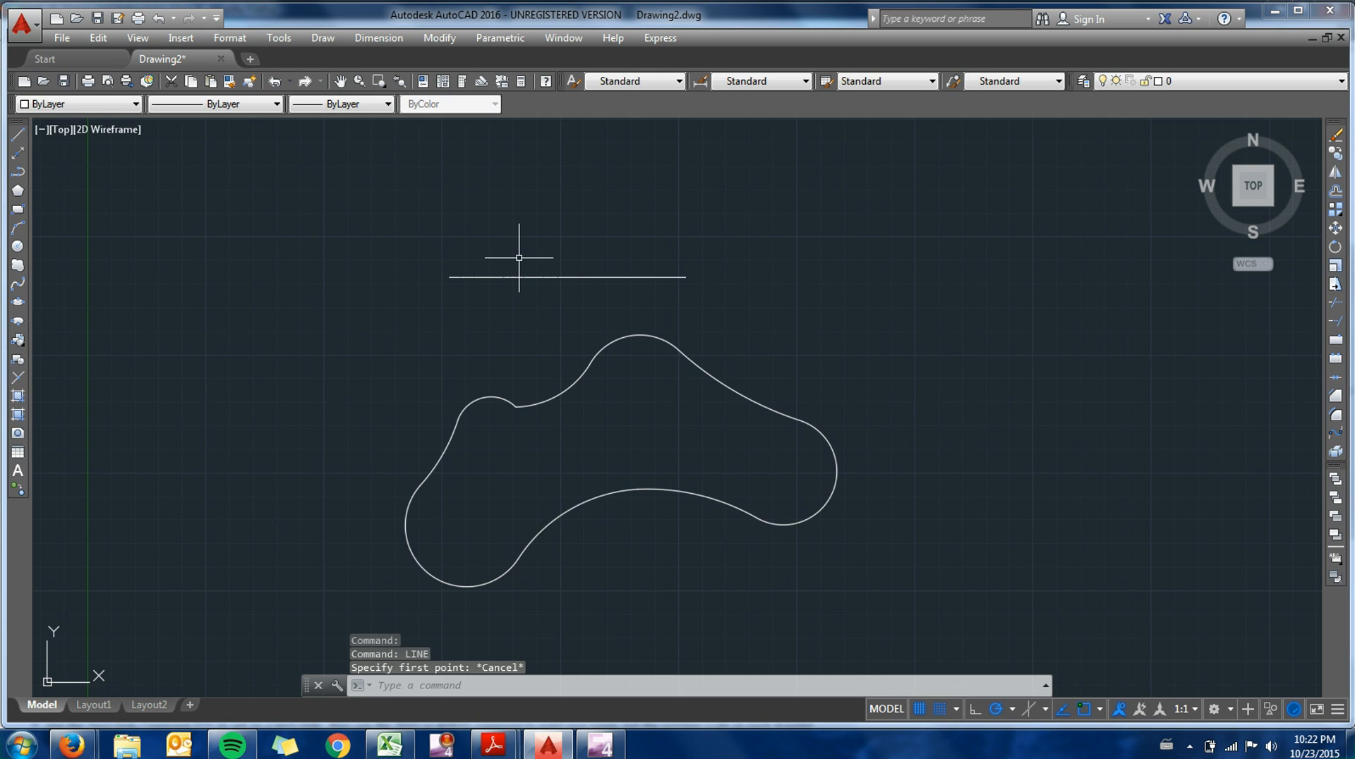
pyautogui.press('Return')
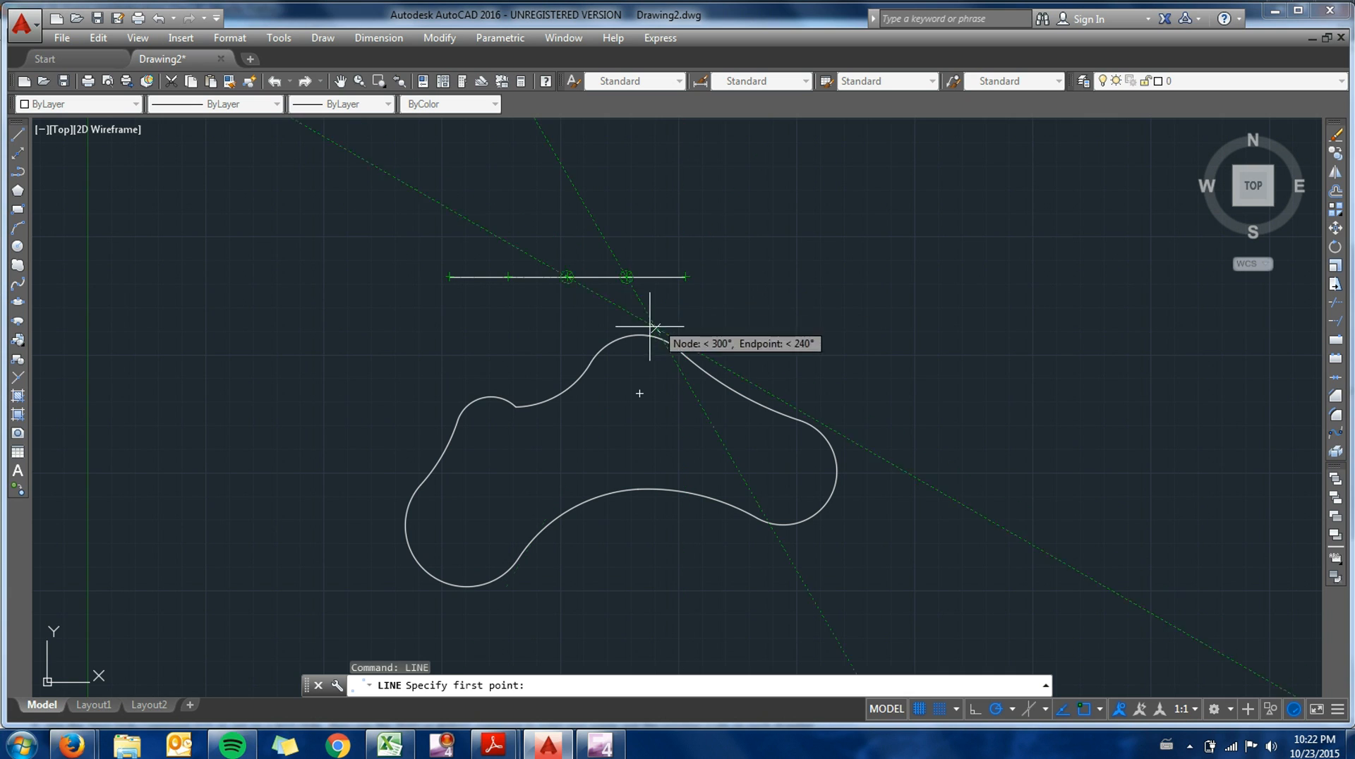
pyautogui.press('Escape')
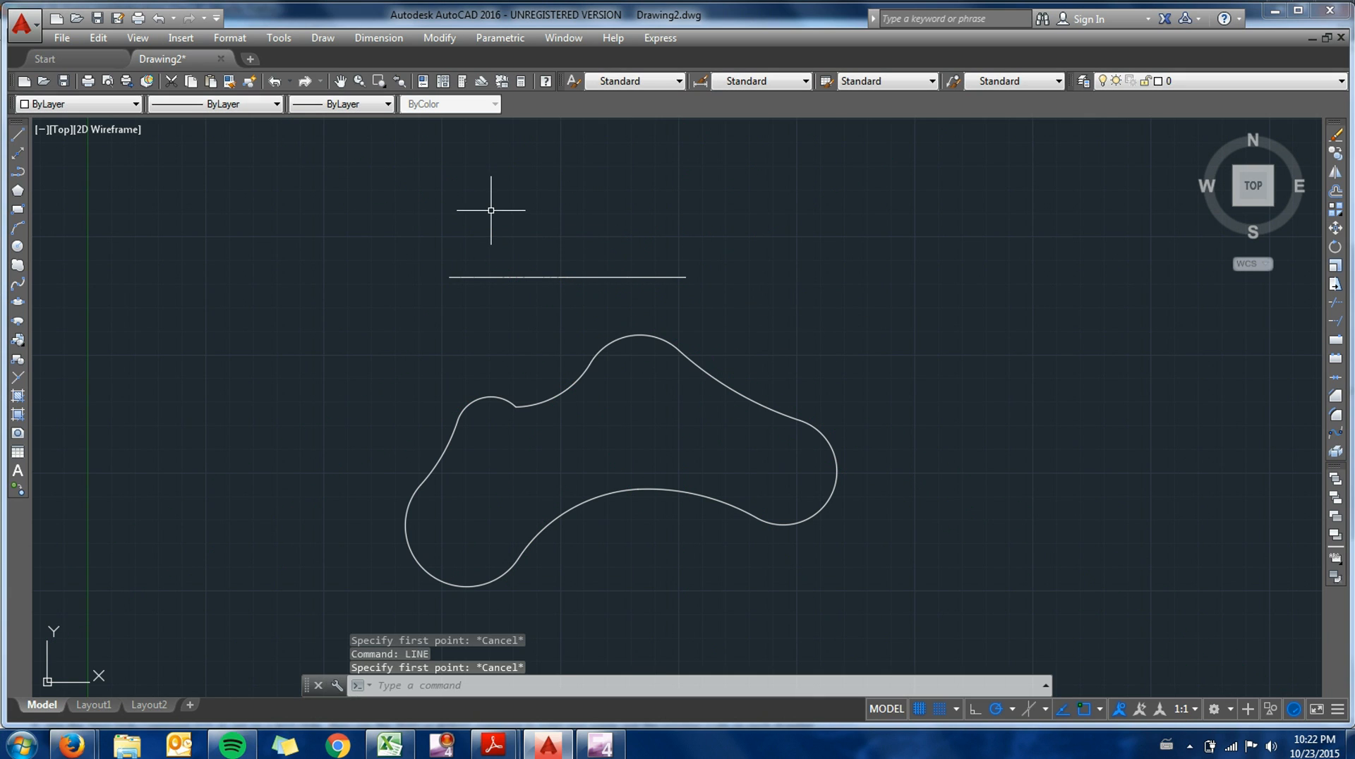
# Step: Measure the distance from the left endpoint of the divided line to its first division point
pyautogui.write('dis')
pyautogui.press('Return')
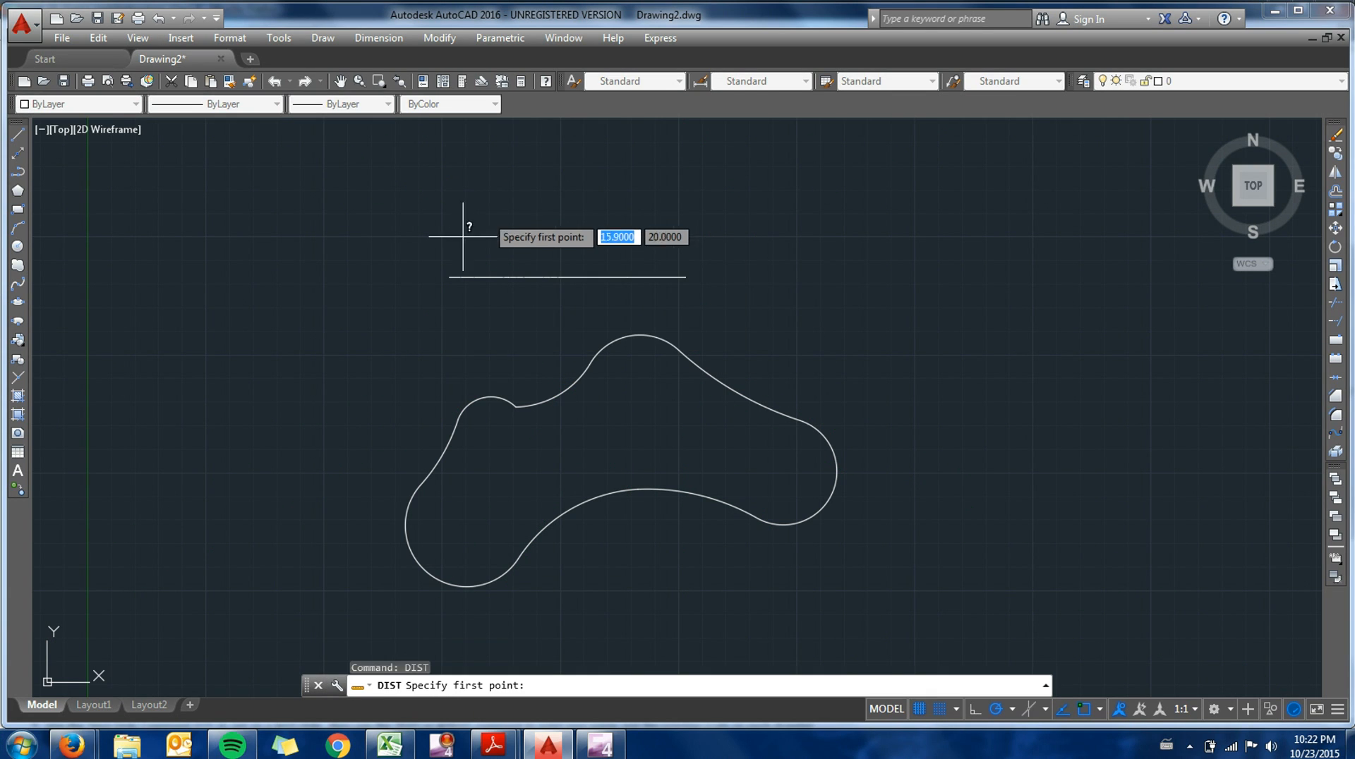
pyautogui.click(448, 276)
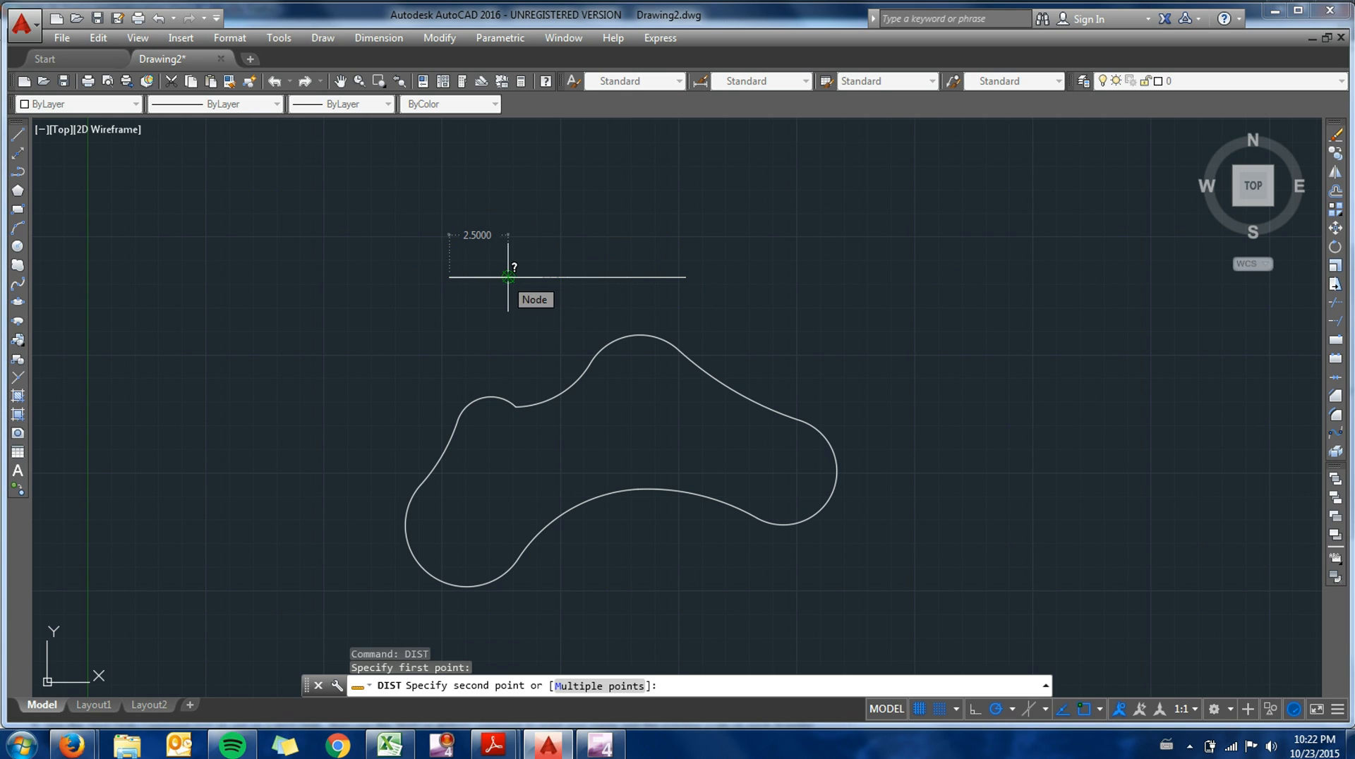
pyautogui.click(508, 277)
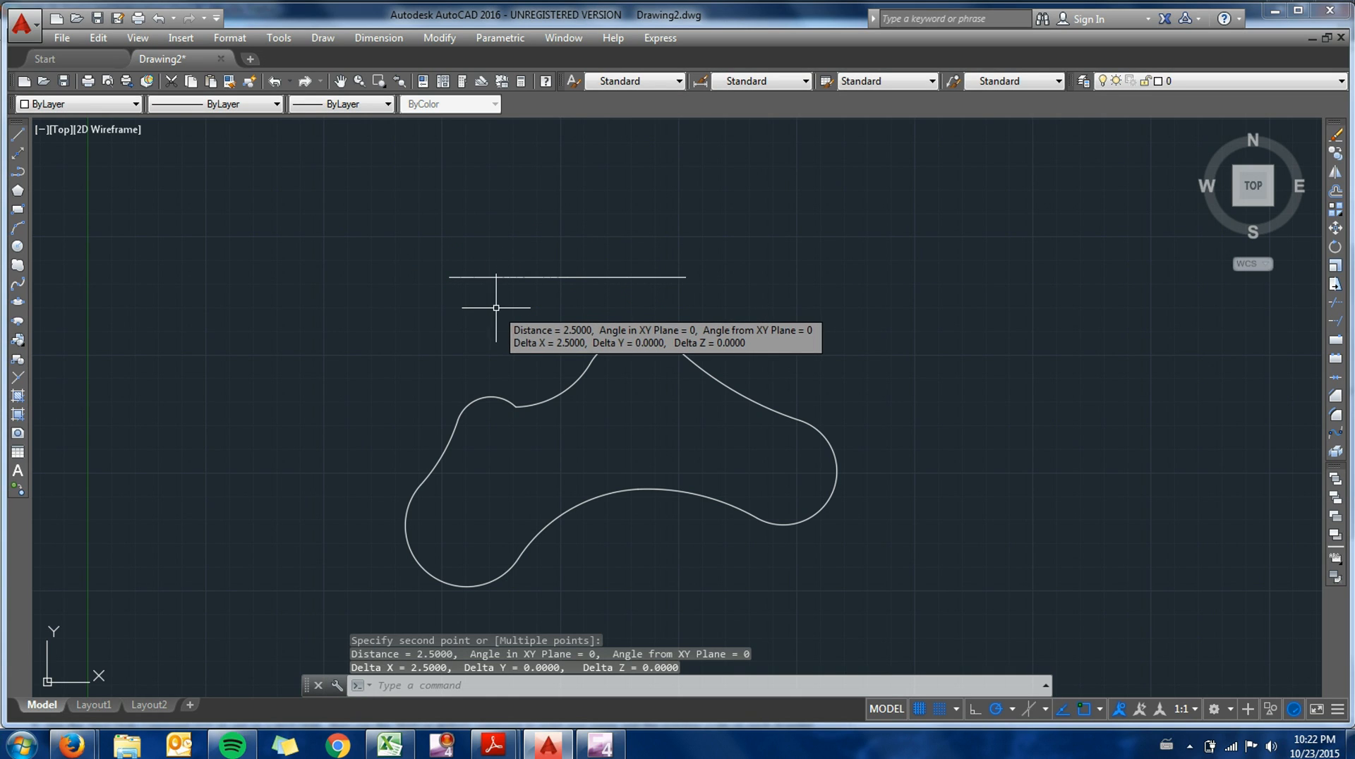
pyautogui.press('Escape')
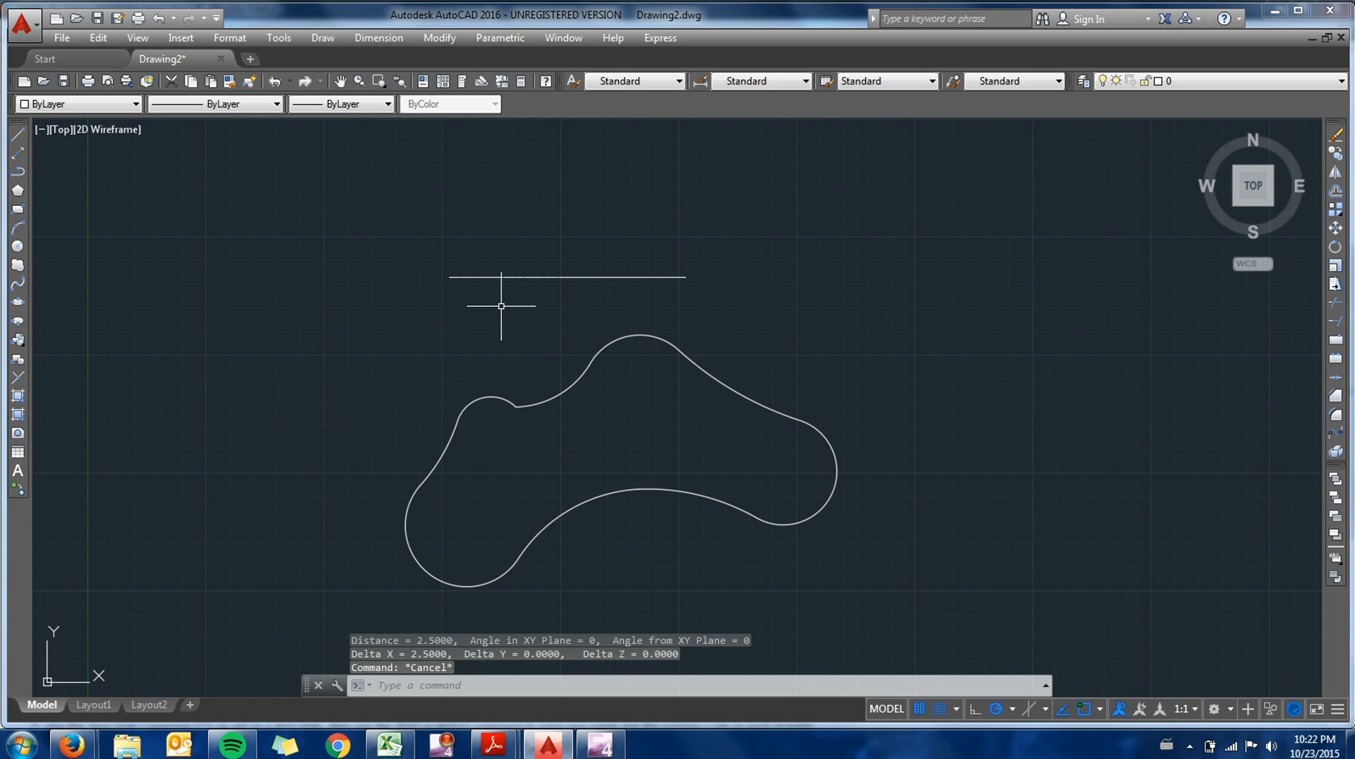
# Step: Erase the divided line together with its division points
pyautogui.click(719, 307)
pyautogui.click(422, 233)
pyautogui.press('Delete')
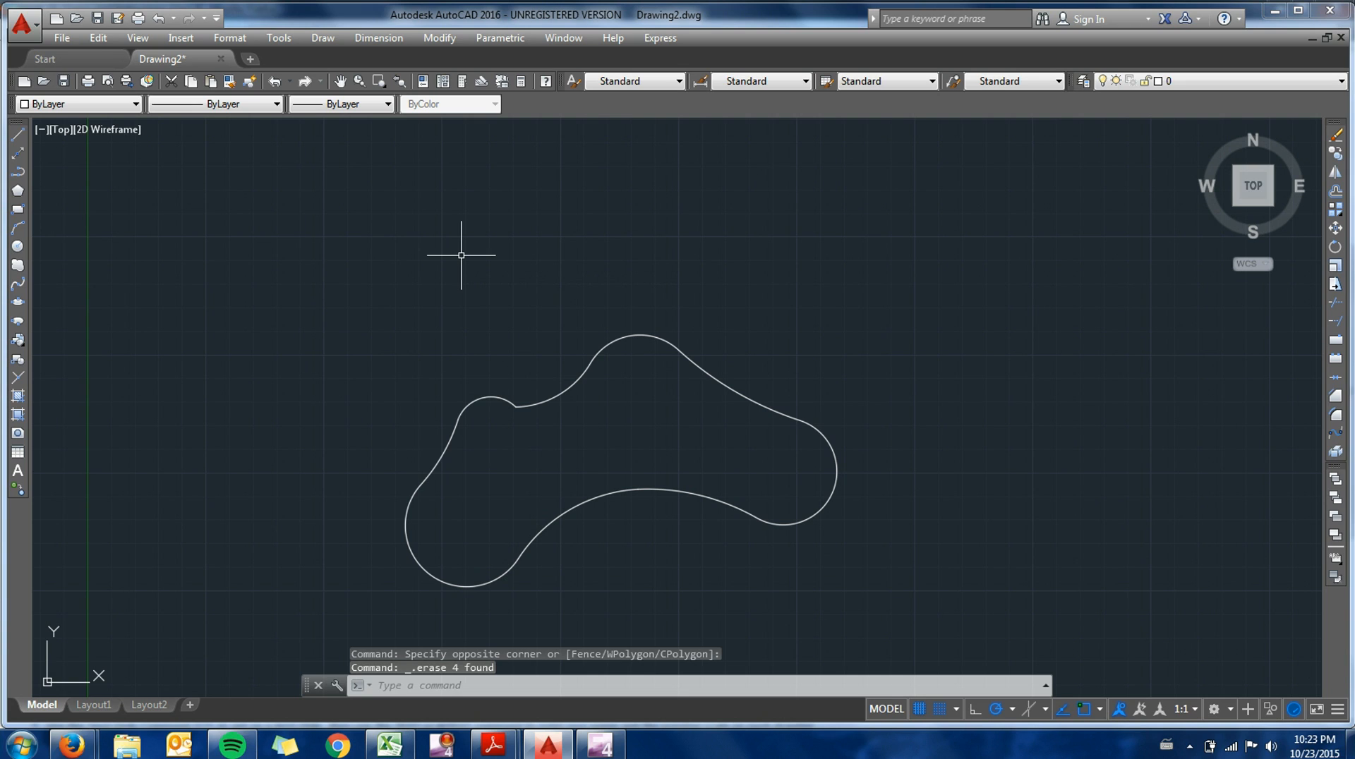
# Step: Draw a horizontal line 15.357 units long above the curved outline
pyautogui.press('Return')
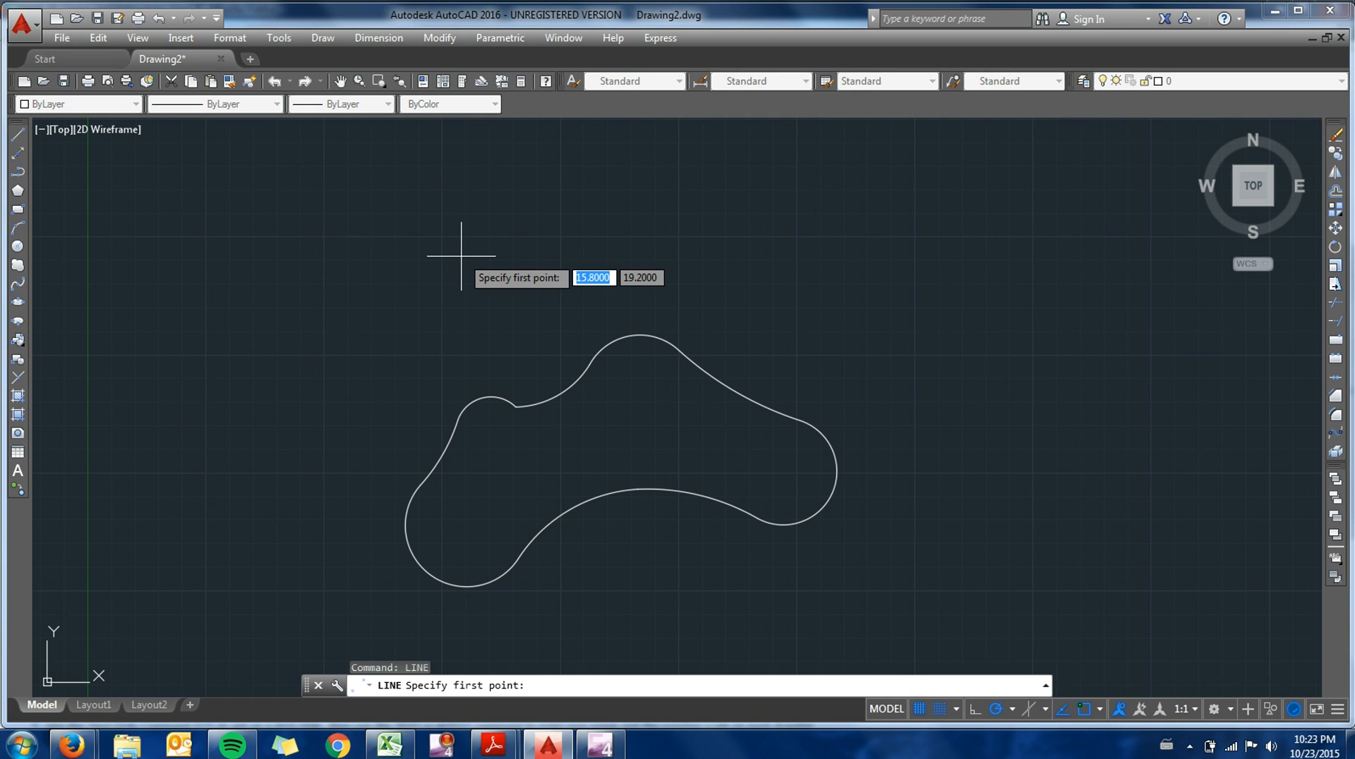
pyautogui.click(461, 256)
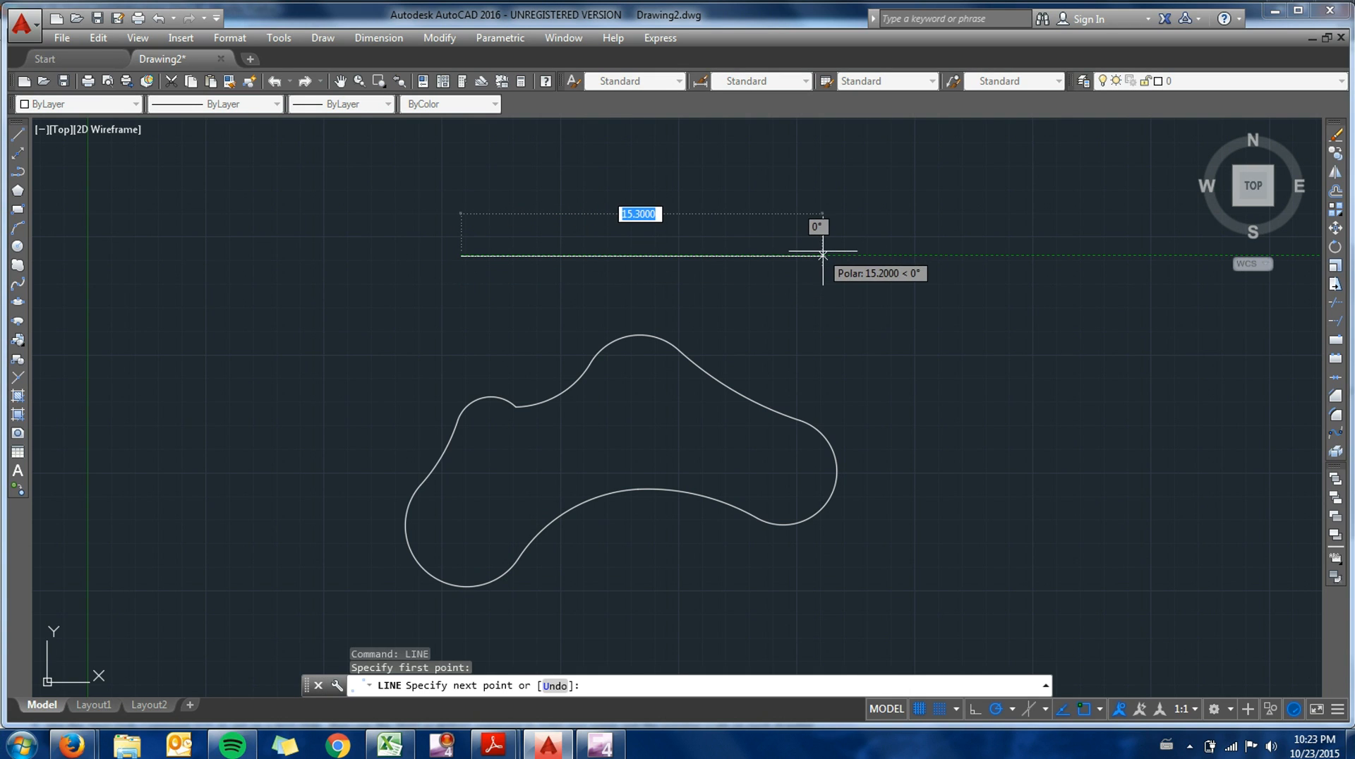
pyautogui.write('15.')
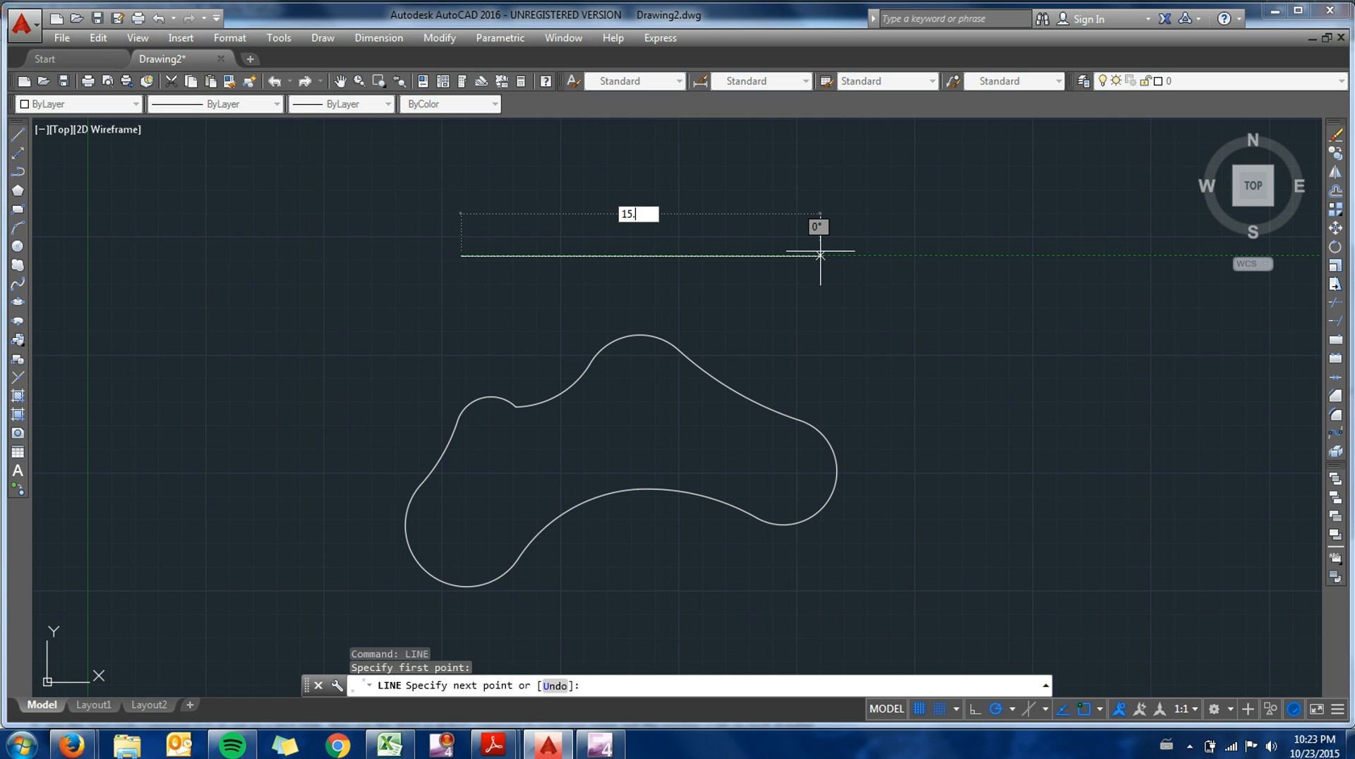
pyautogui.write('357')
pyautogui.press('Return')
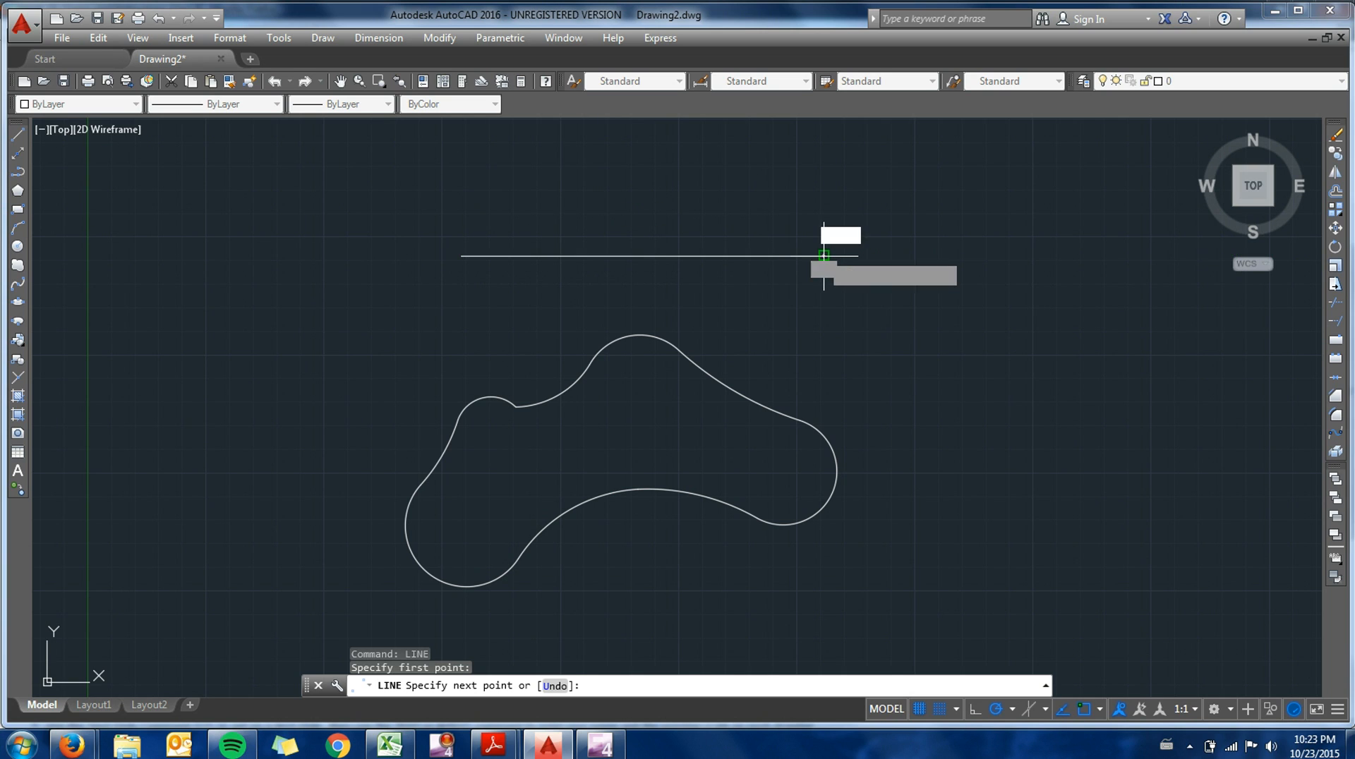
pyautogui.press('Escape')
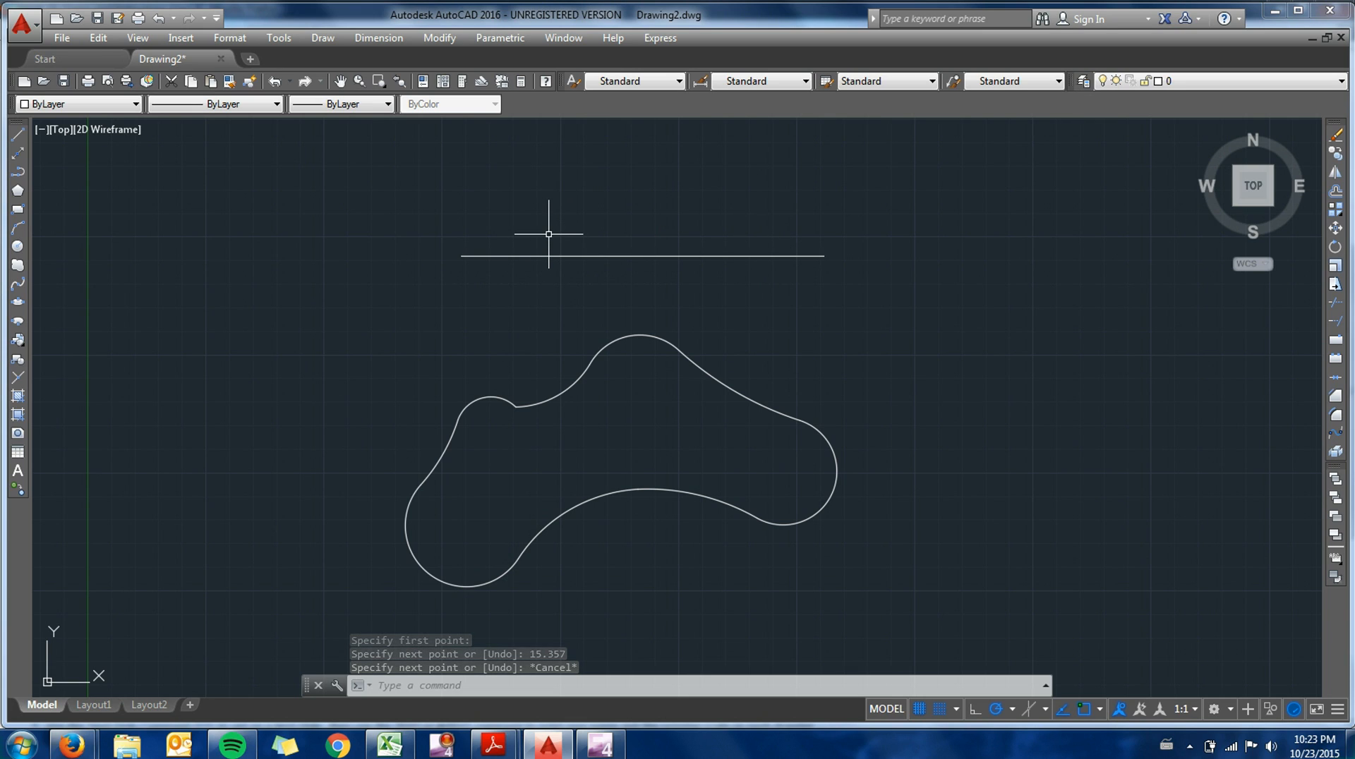
# Step: Place points along the new line at 2.5-unit intervals with the Measure command
pyautogui.write('me')
pyautogui.press('Return')
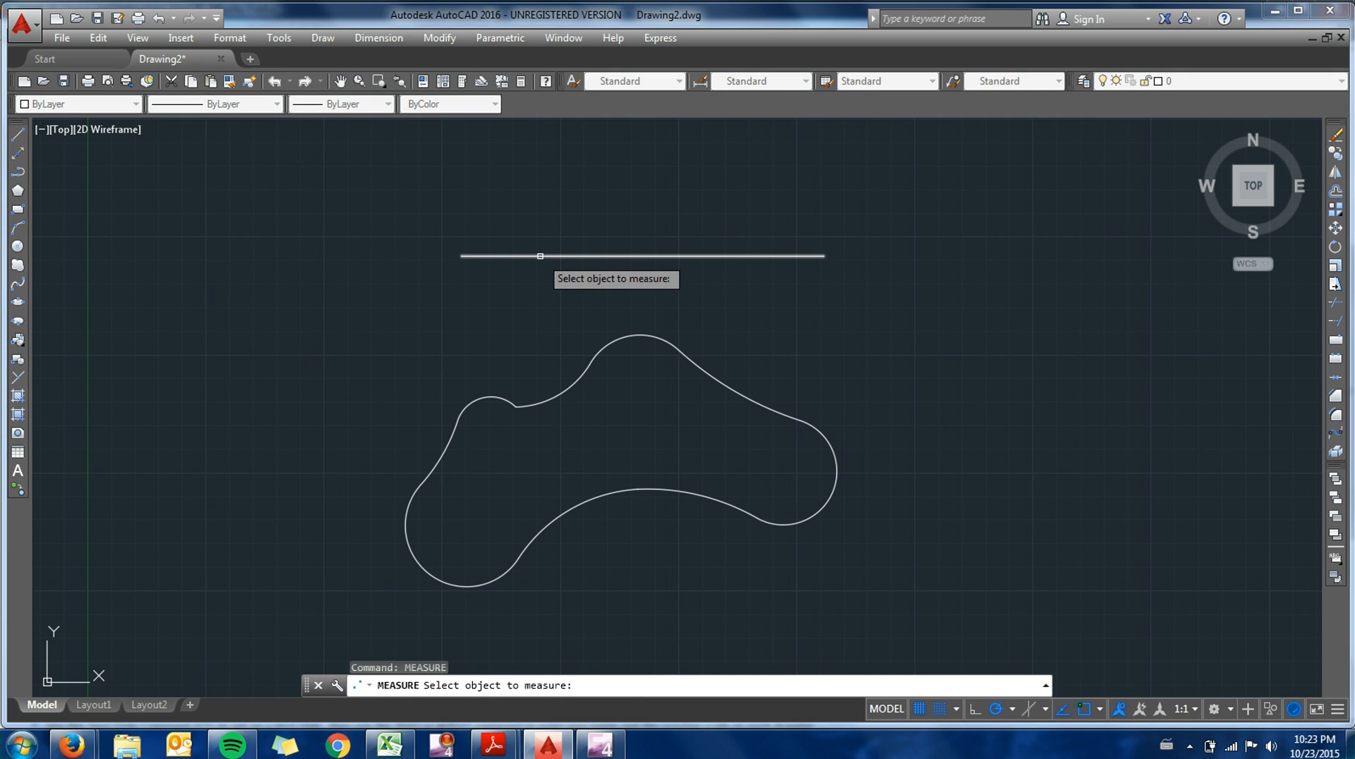
pyautogui.click(539, 256)
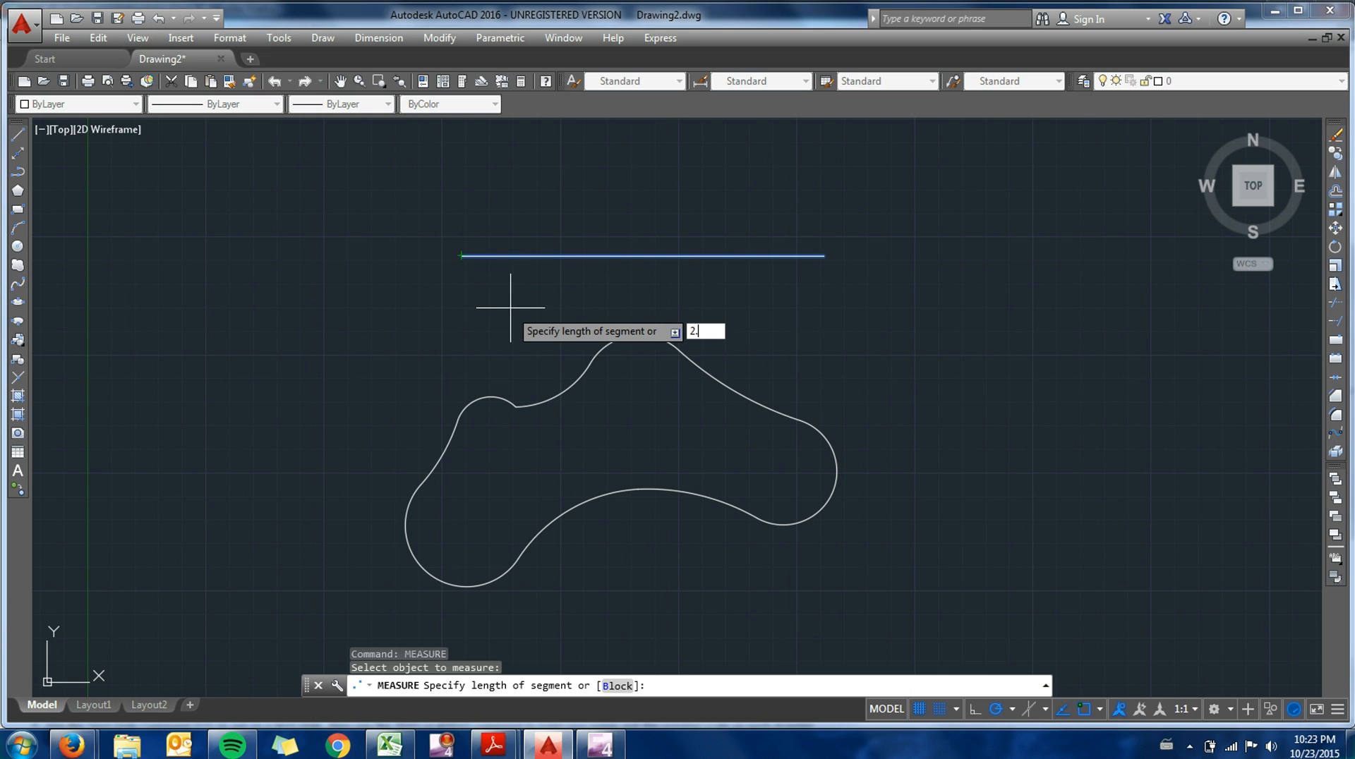
pyautogui.press('Return')
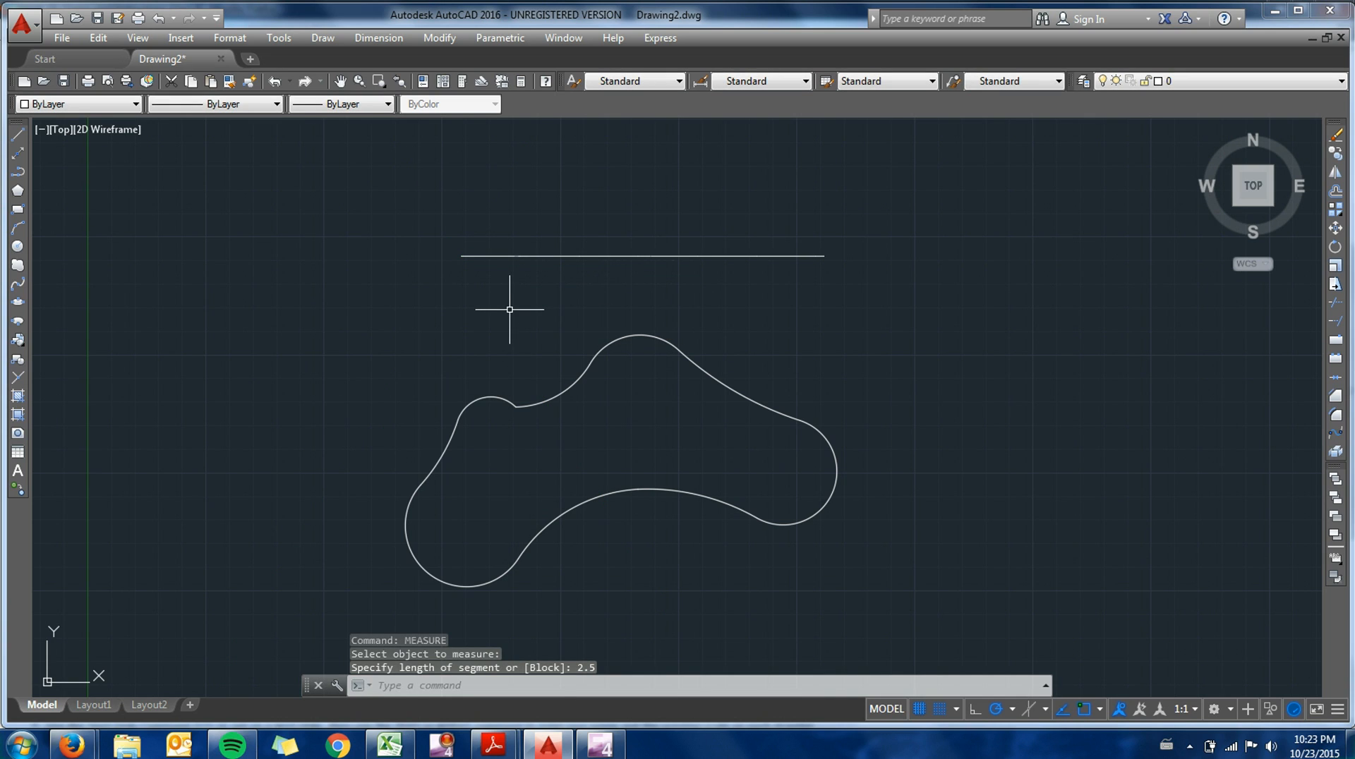
# Step: Inspect the interval points along the 15.357-unit line using the Line command's node snaps, without drawing anything
pyautogui.write('line')
pyautogui.press('Return')
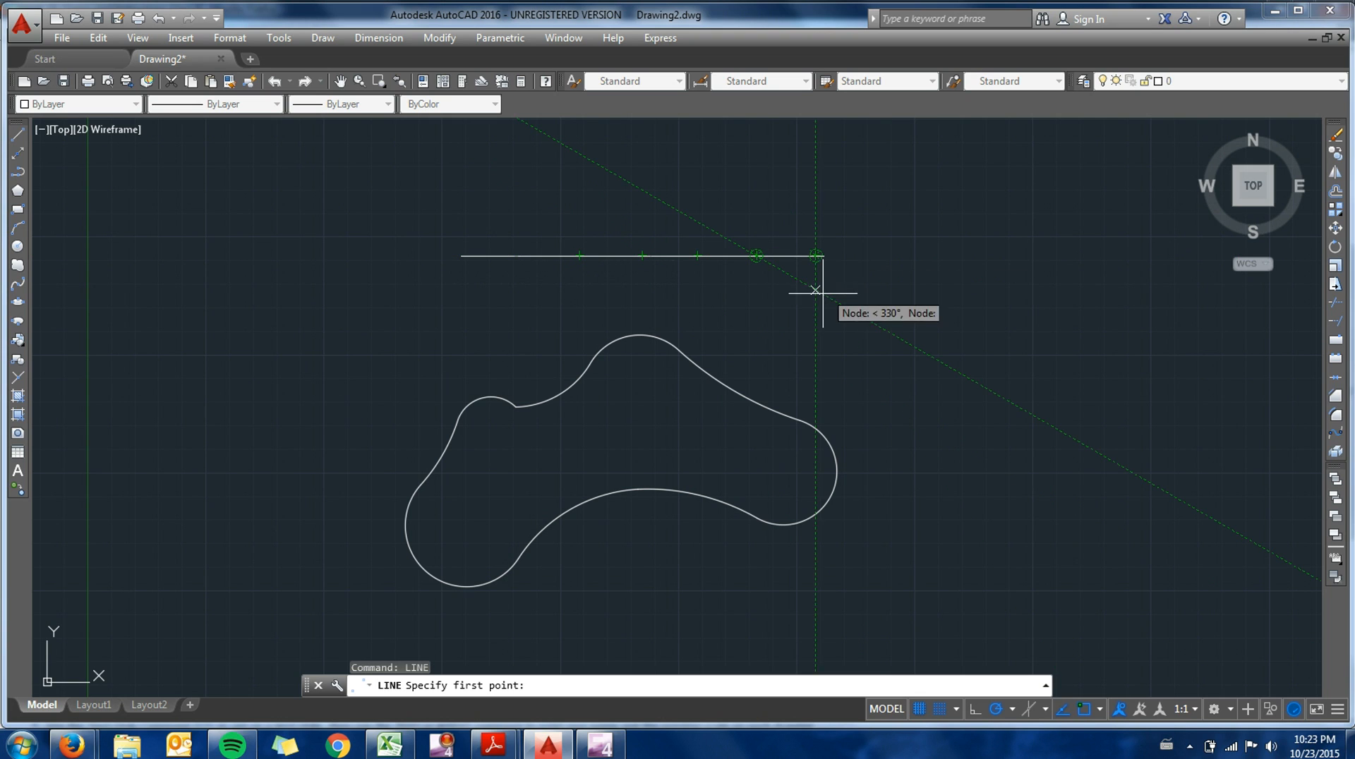
pyautogui.press('Escape')
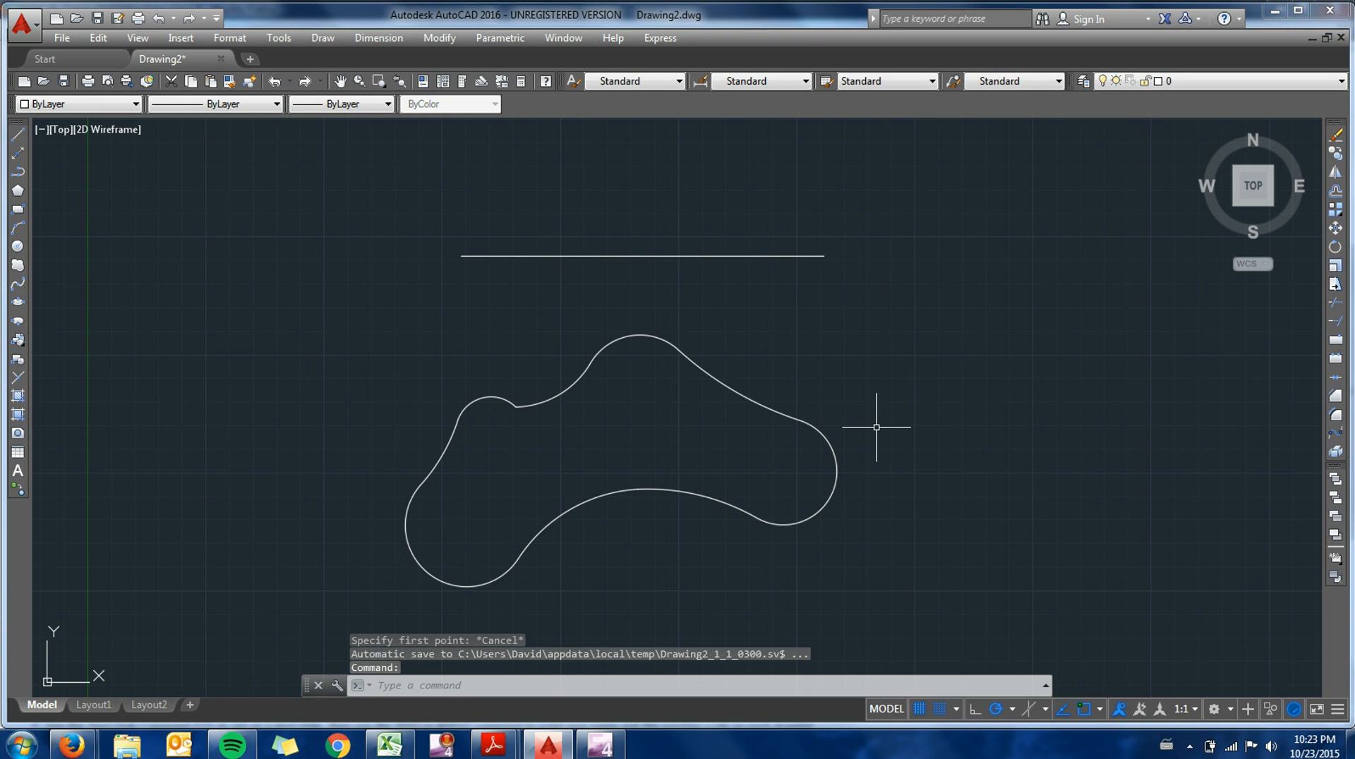